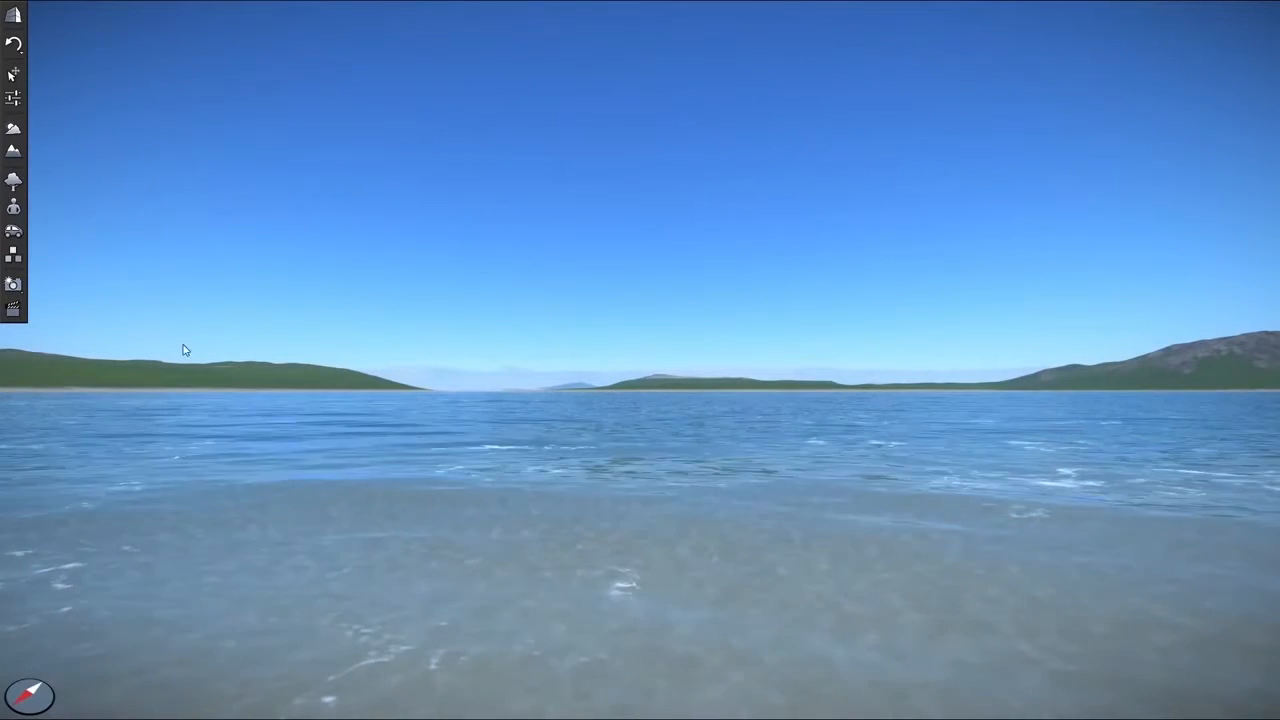
Open the movie editor and create a new movie clip from the current water view.
click(13, 309)
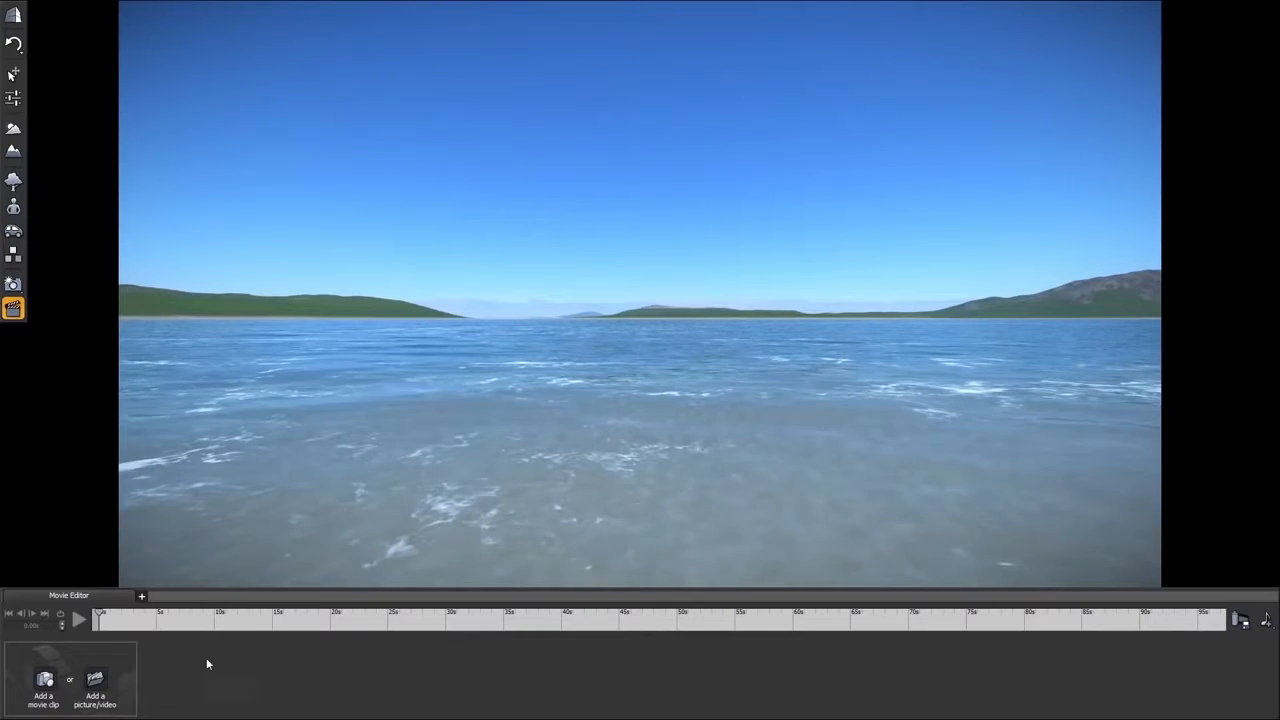
click(142, 597)
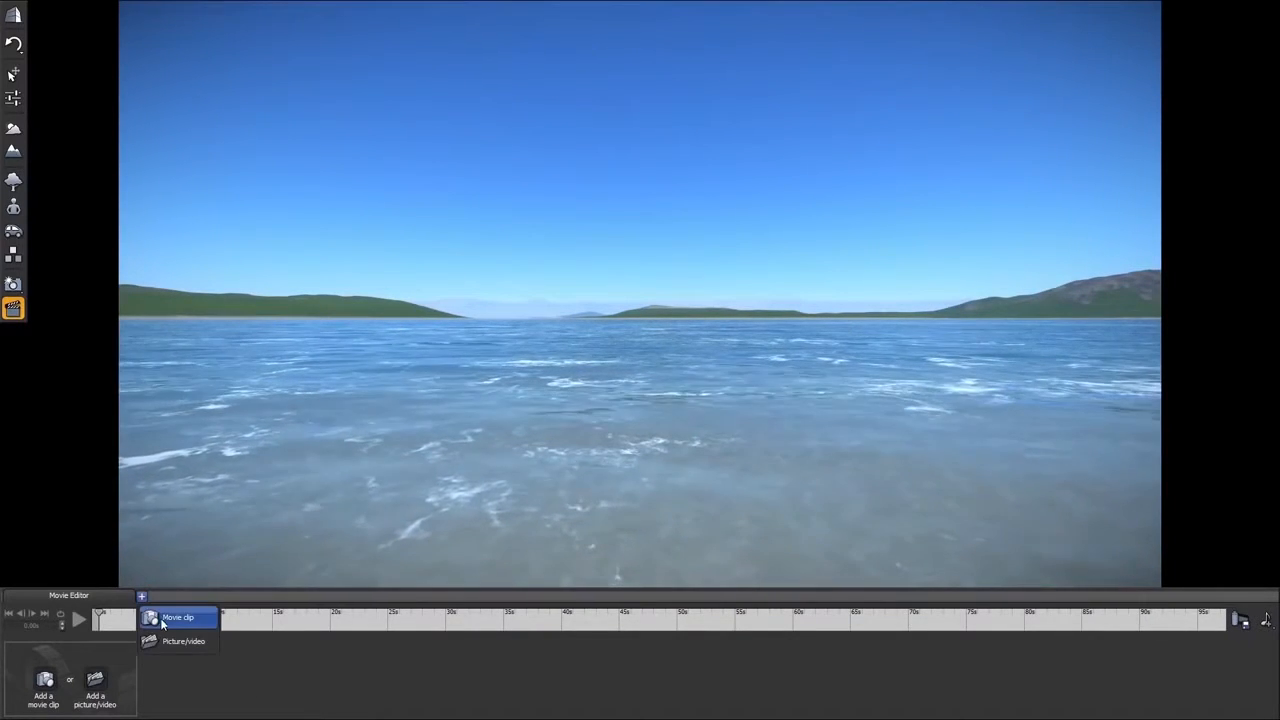
click(164, 619)
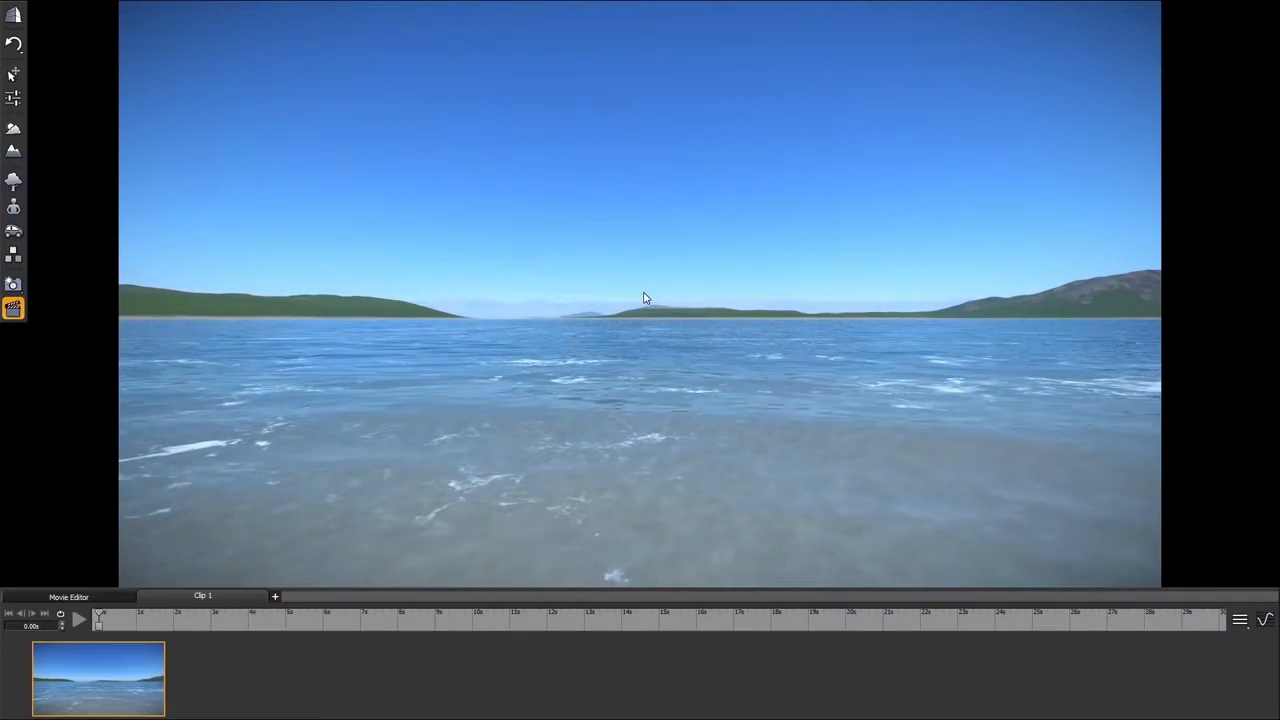
Raise the camera above the water to frame the sandy shoreline and add that view as the clip's second keyframe.
middle_drag(646, 362, 602, 259)
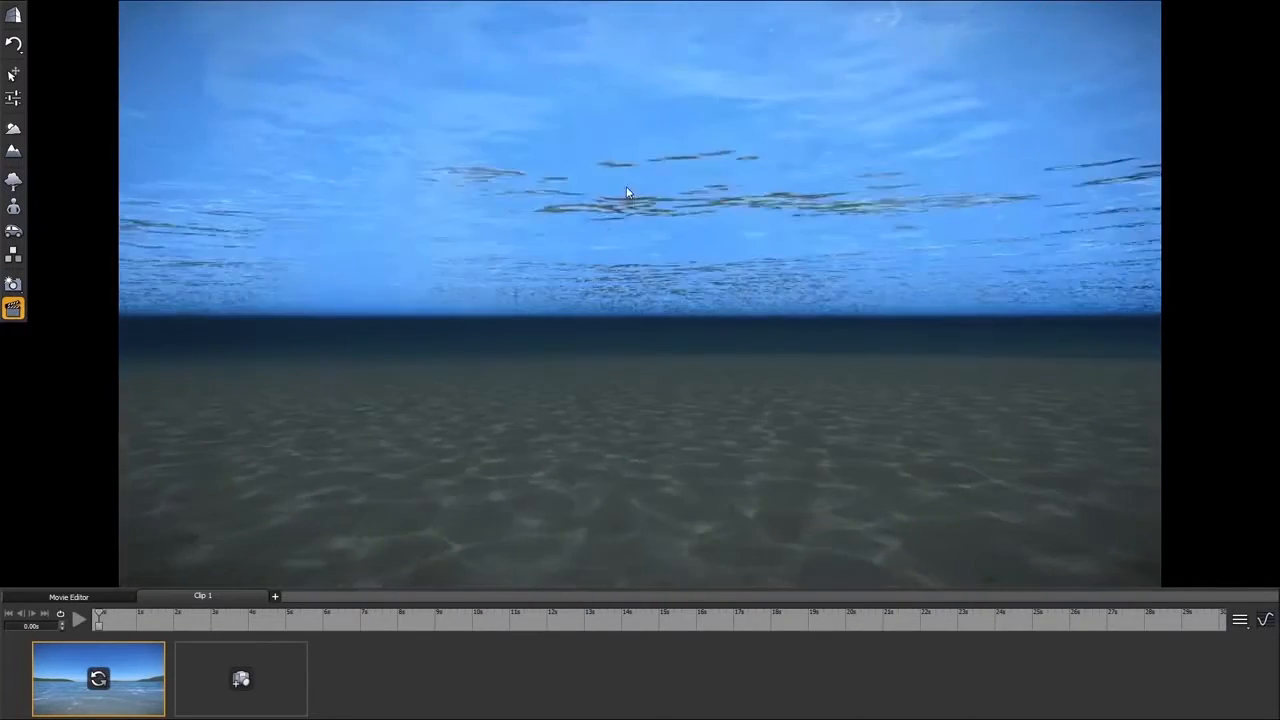
key(q)
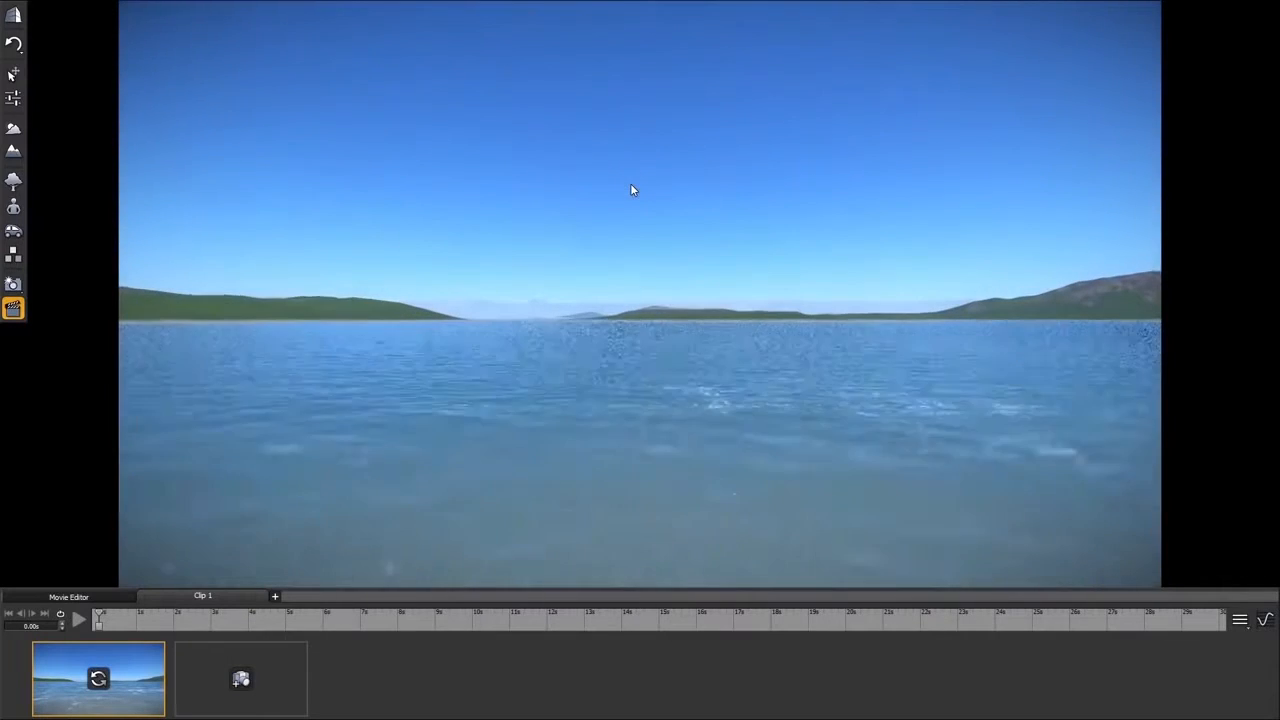
mouse_move(586, 292)
middle_down()
mouse_move(795, 375)
mouse_move(799, 440)
middle_up()
right_drag(799, 440, 700, 358)
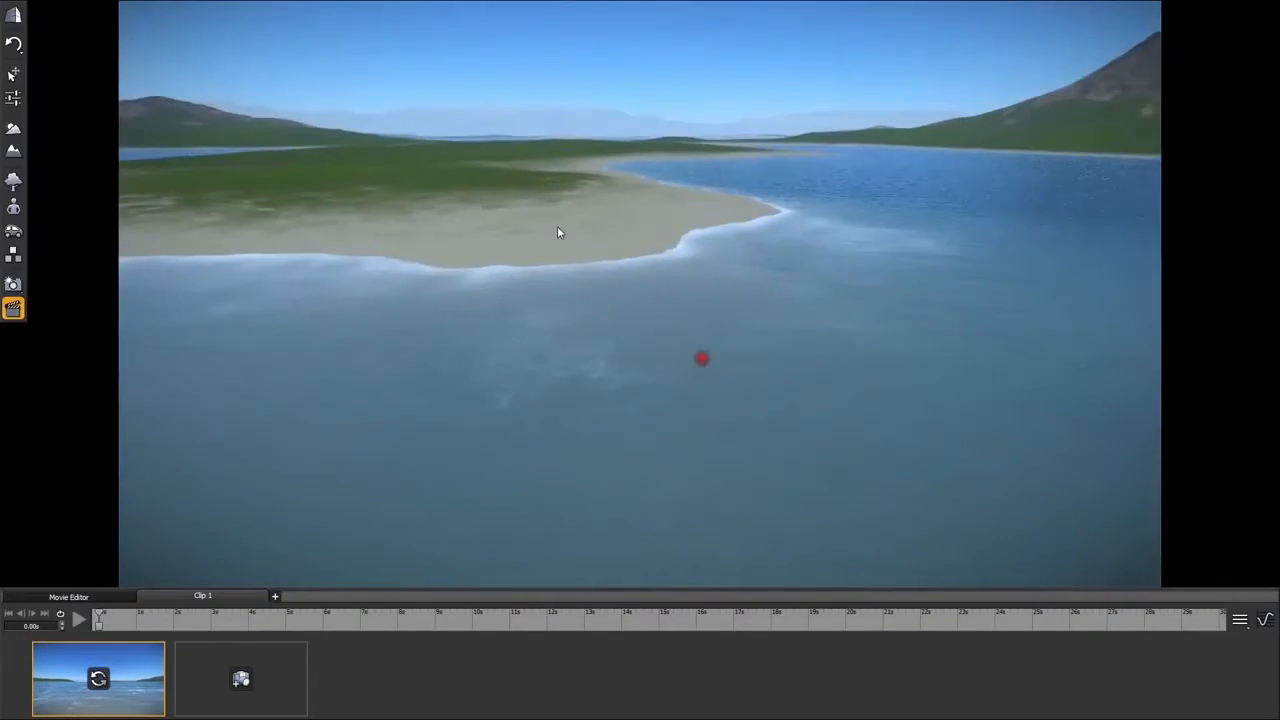
right_drag(679, 437, 658, 340)
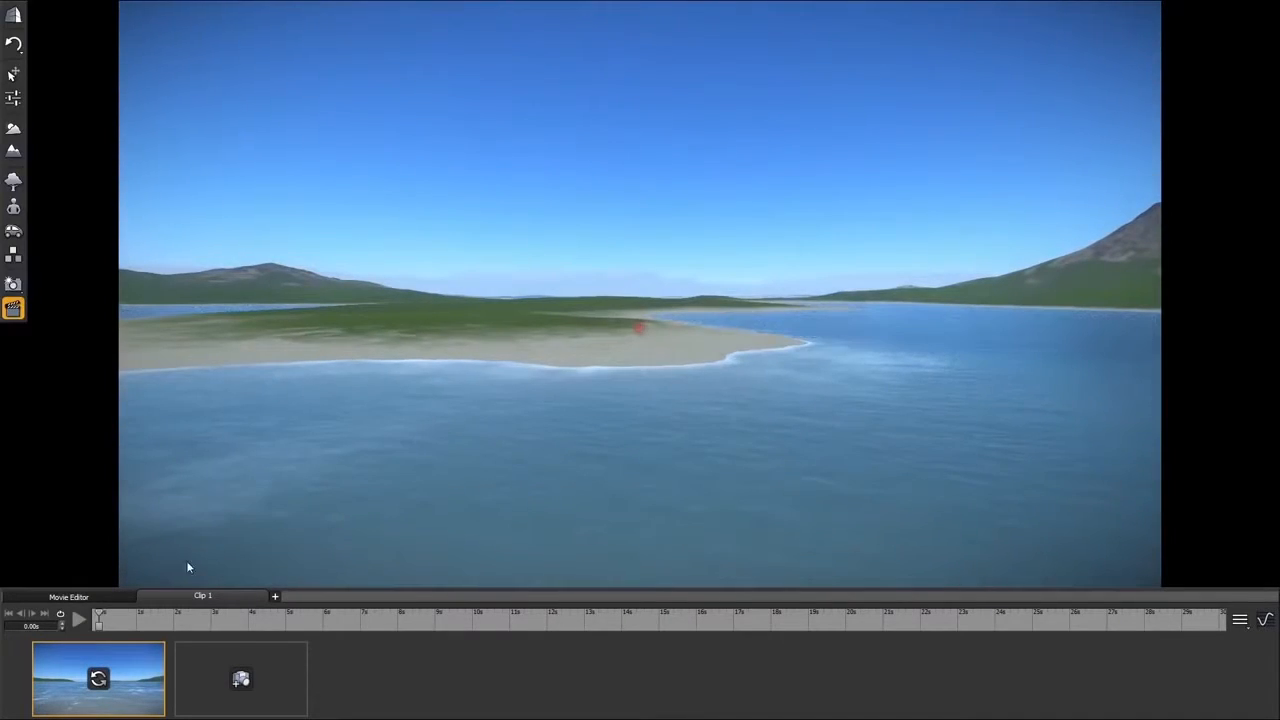
click(241, 680)
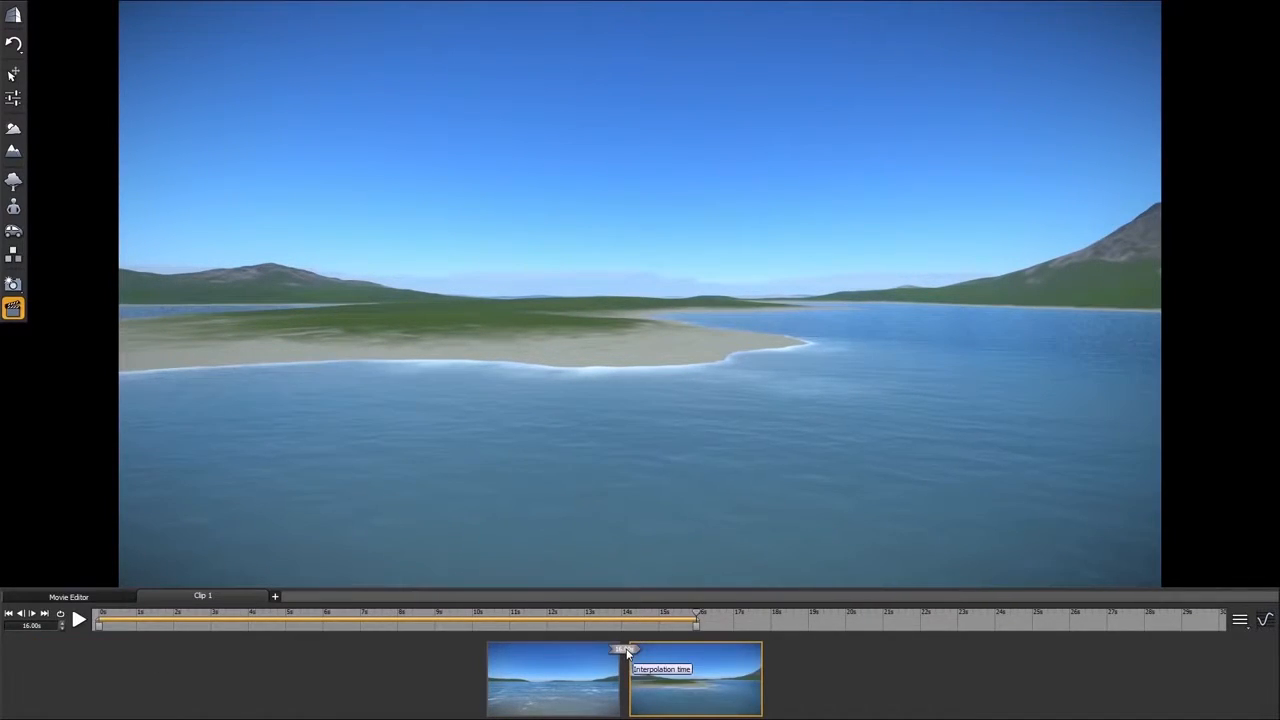
Set the interpolation time between the first and second keyframes to 5 seconds.
click(626, 649)
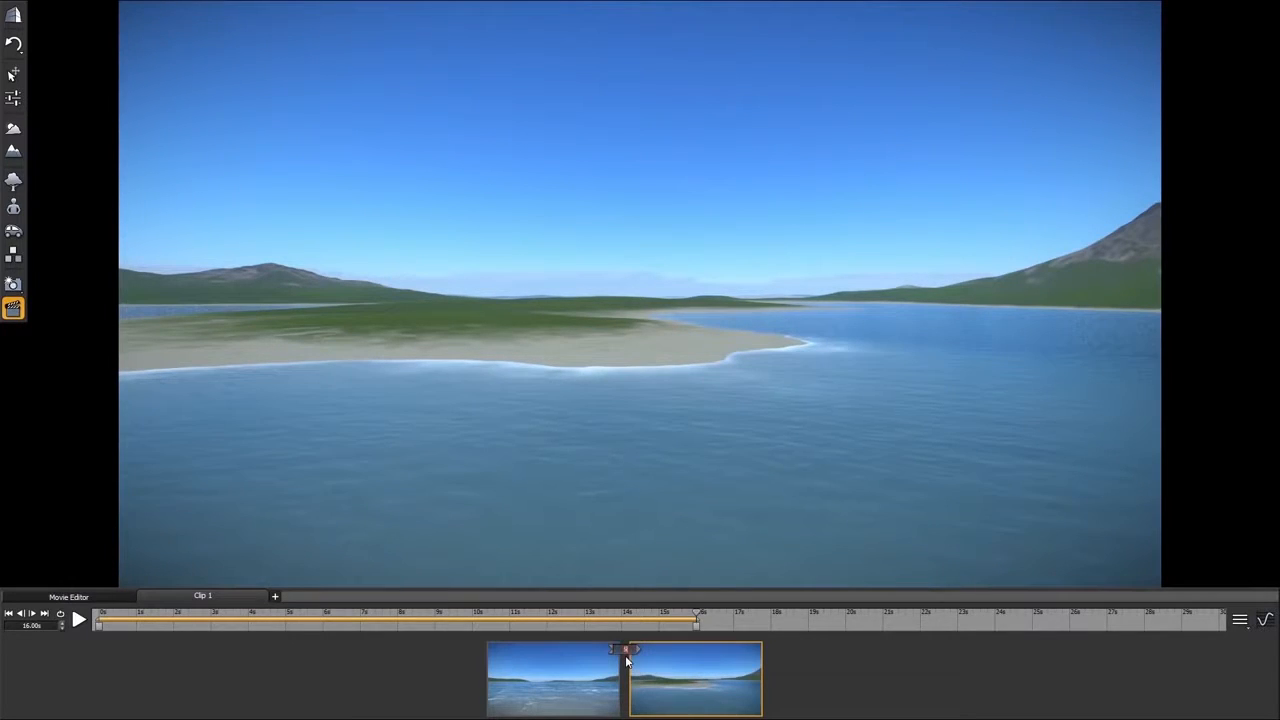
key(Return)
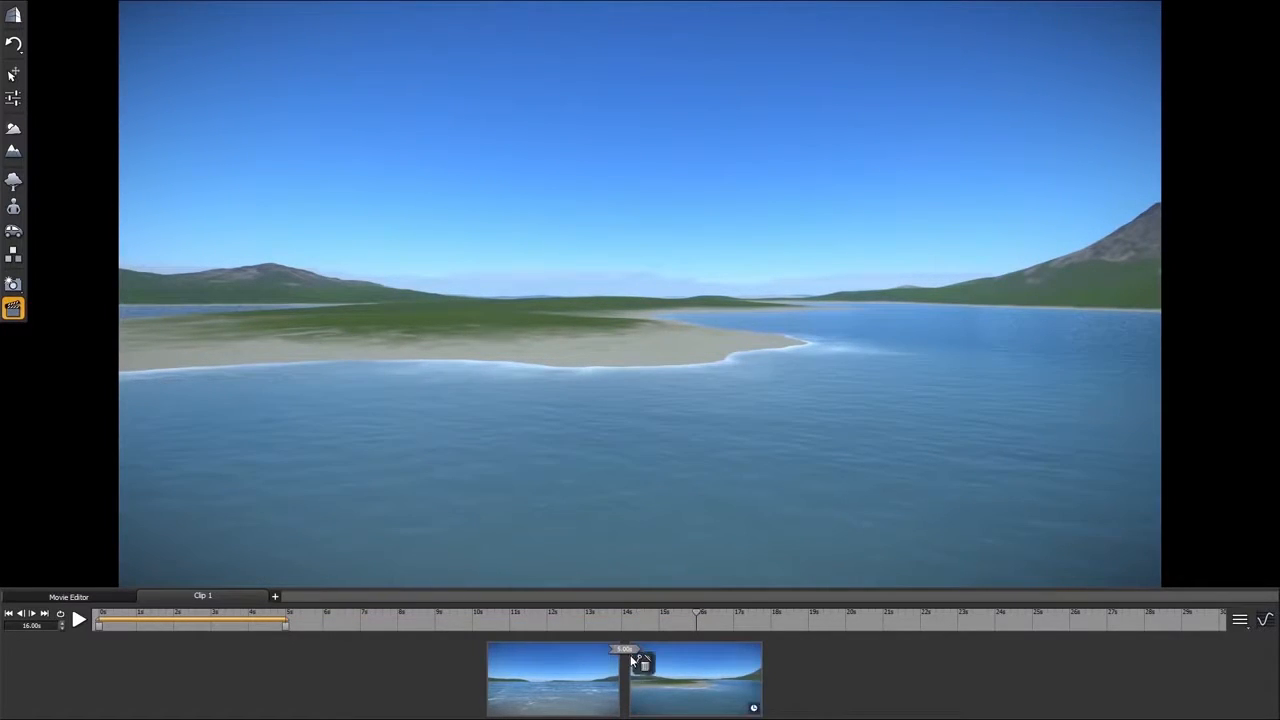
mouse_move(572, 676)
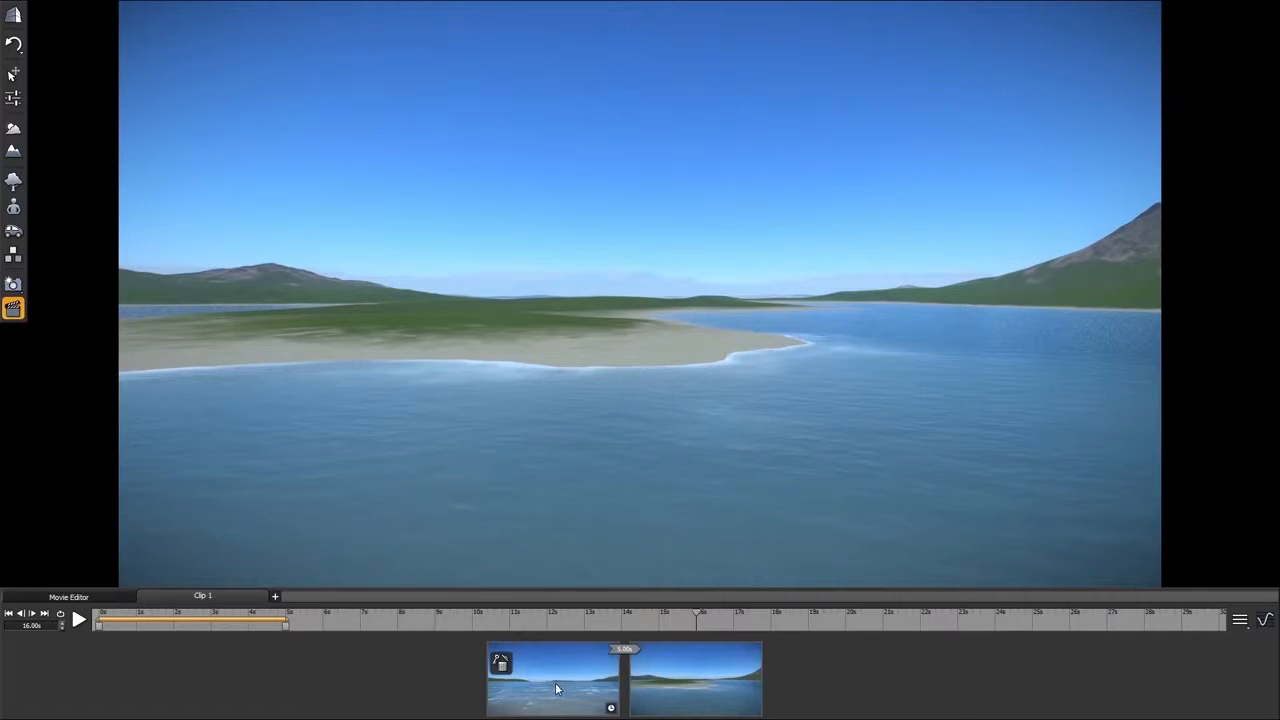
mouse_move(710, 681)
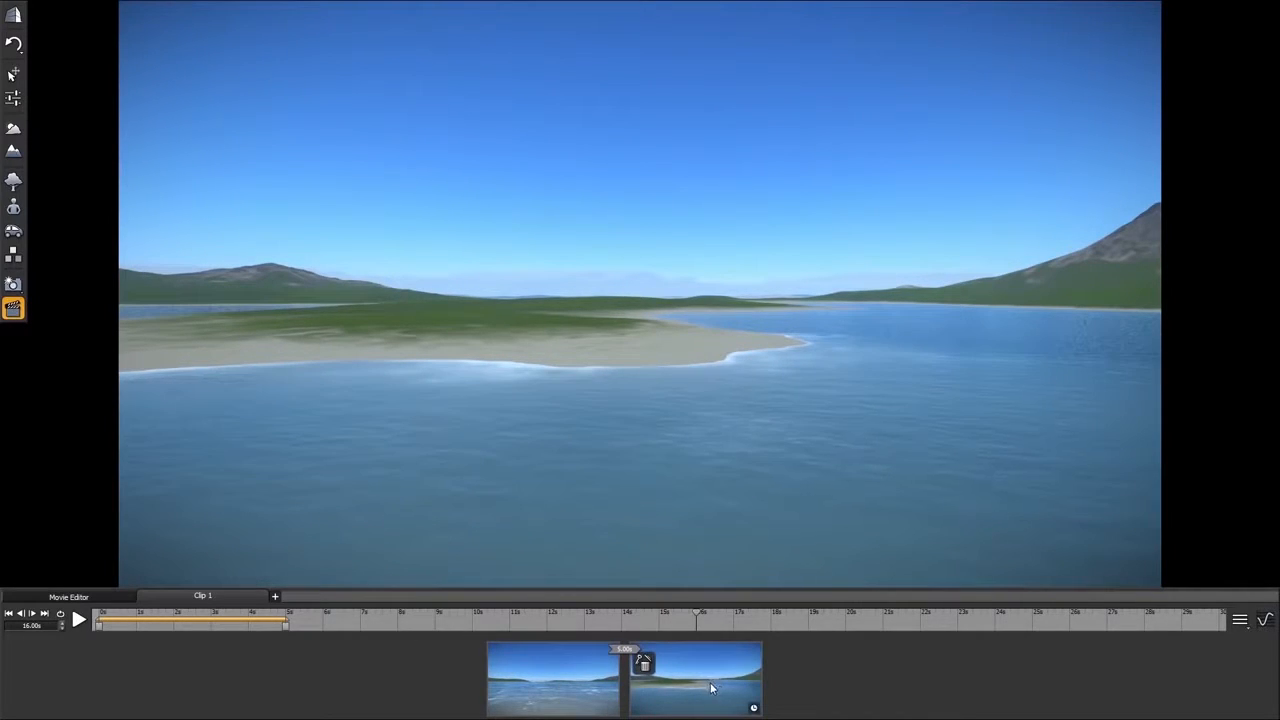
Play the clip from the first keyframe and compare the views of its two keyframes.
click(565, 678)
click(79, 619)
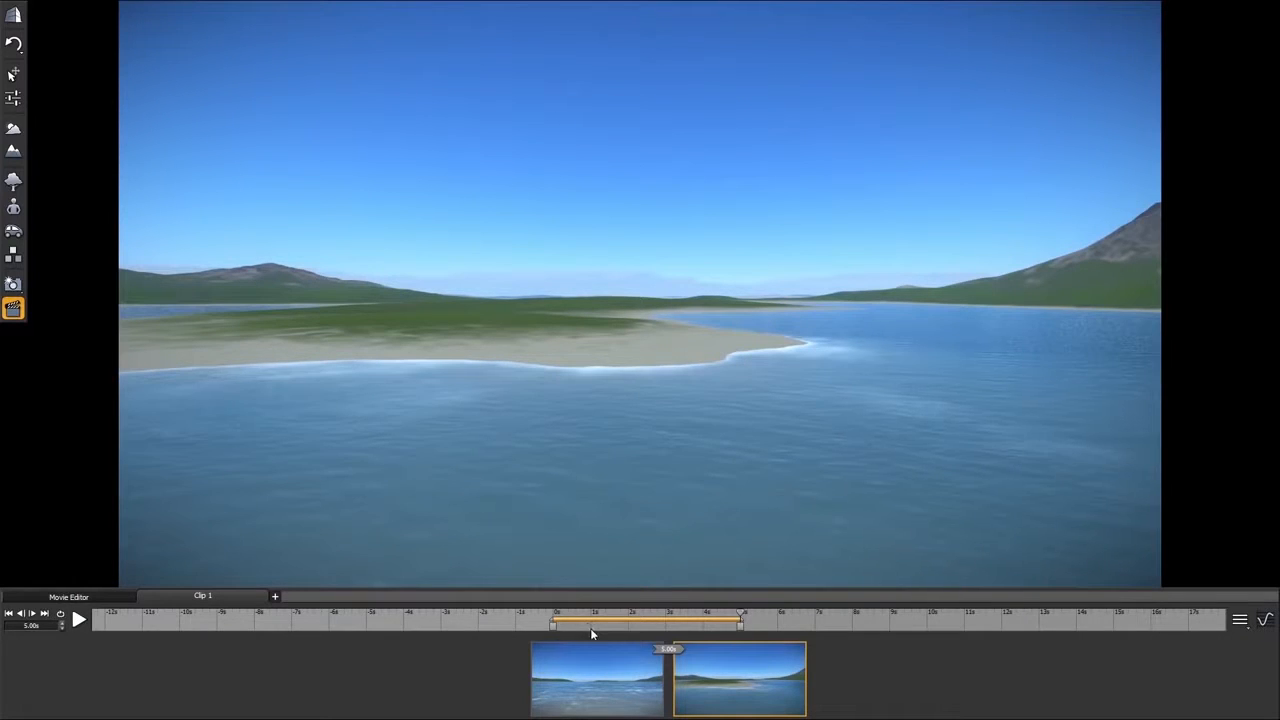
click(615, 675)
click(768, 677)
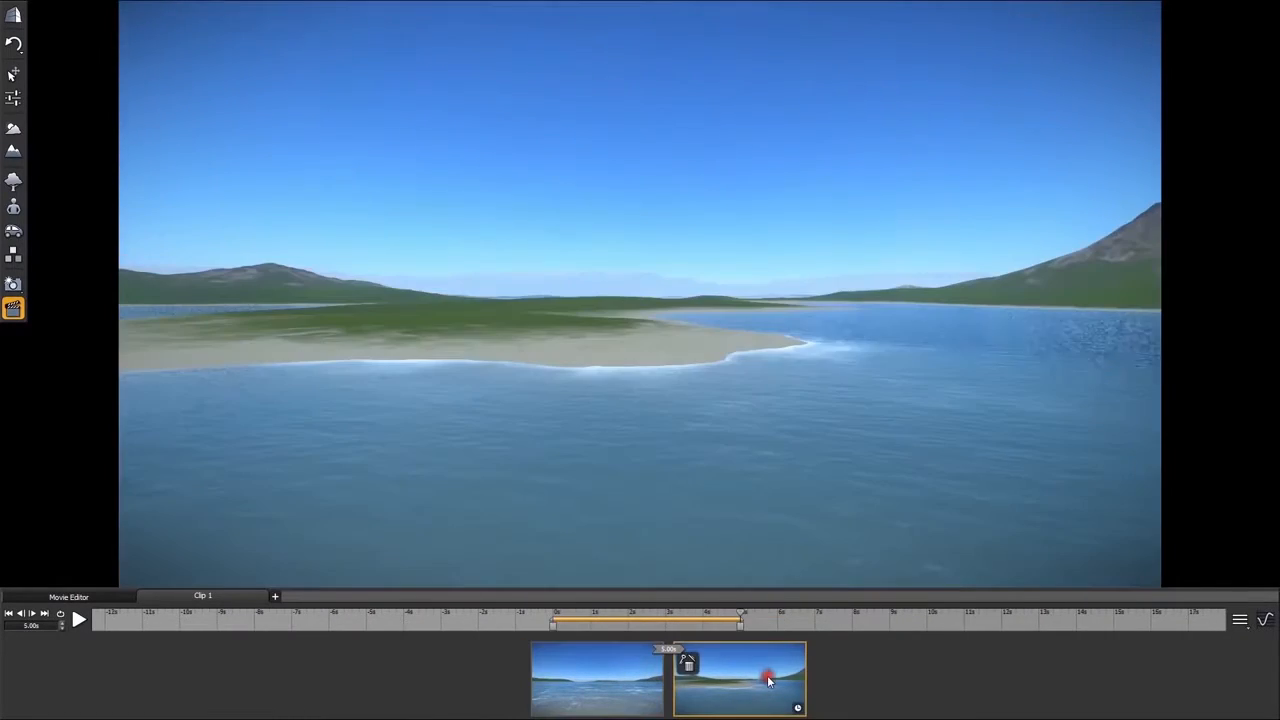
In the curve editor, move the 5 s keyframe's Camera.Position.X and Camera.Position.Y points and reshape the Y curve with its tangent handles.
click(1264, 619)
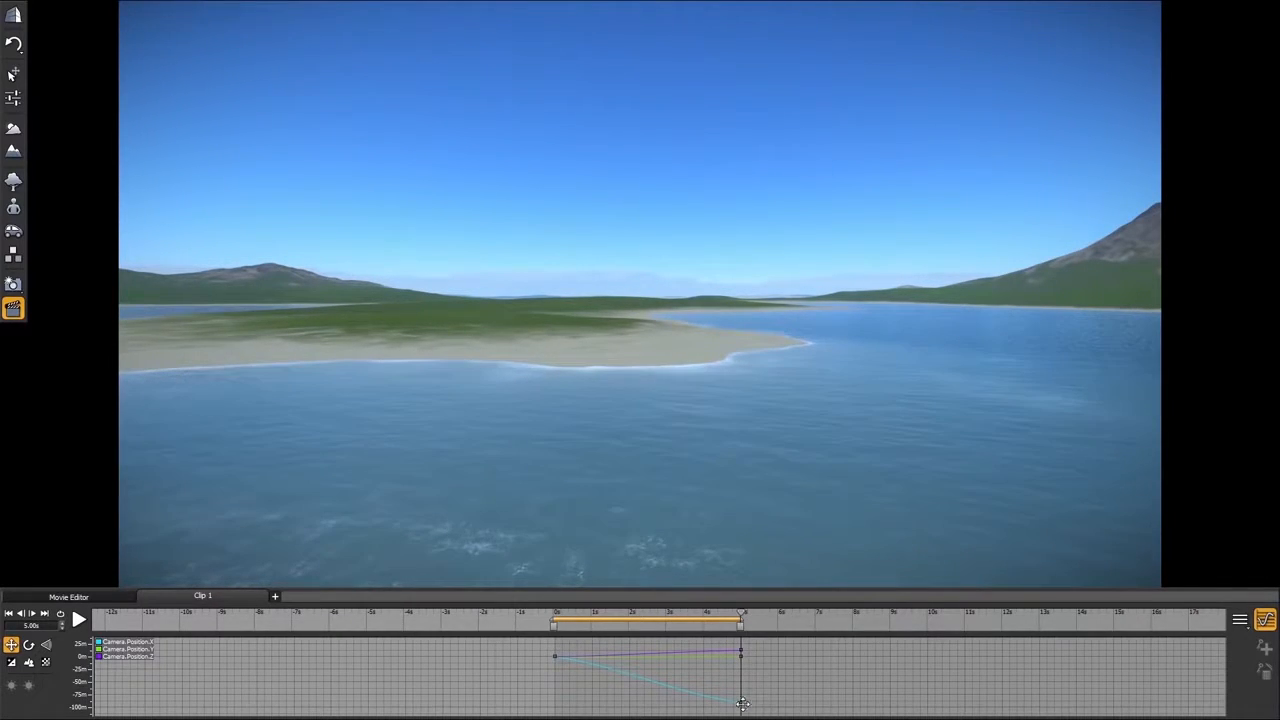
drag(742, 703, 741, 658)
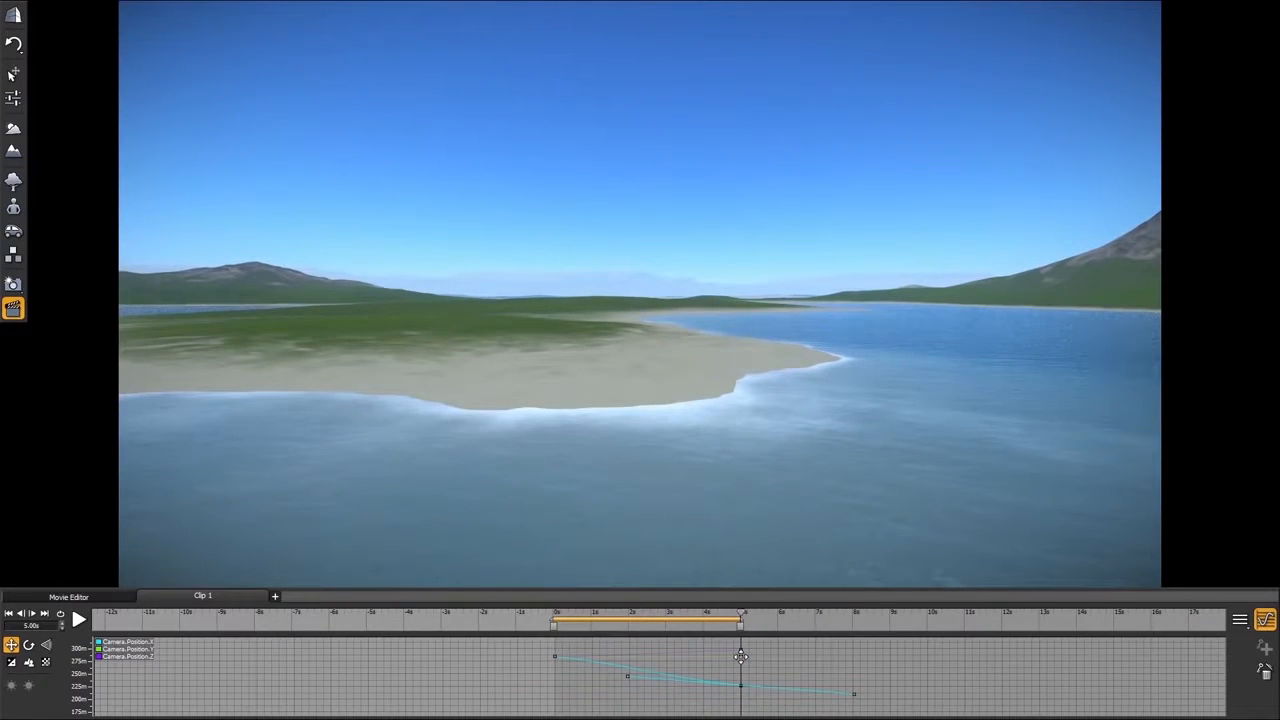
mouse_move(741, 656)
mouse_down()
mouse_move(741, 674)
mouse_move(742, 640)
mouse_move(743, 691)
mouse_move(741, 677)
mouse_up()
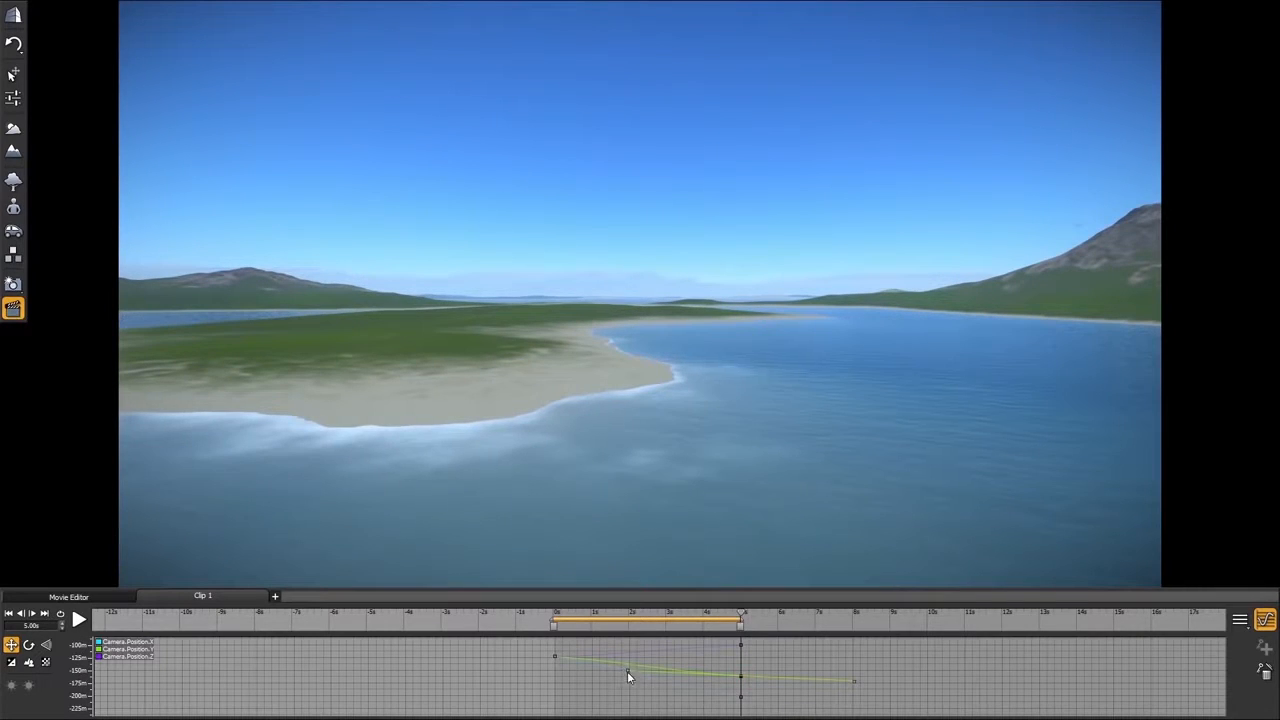
drag(626, 670, 693, 689)
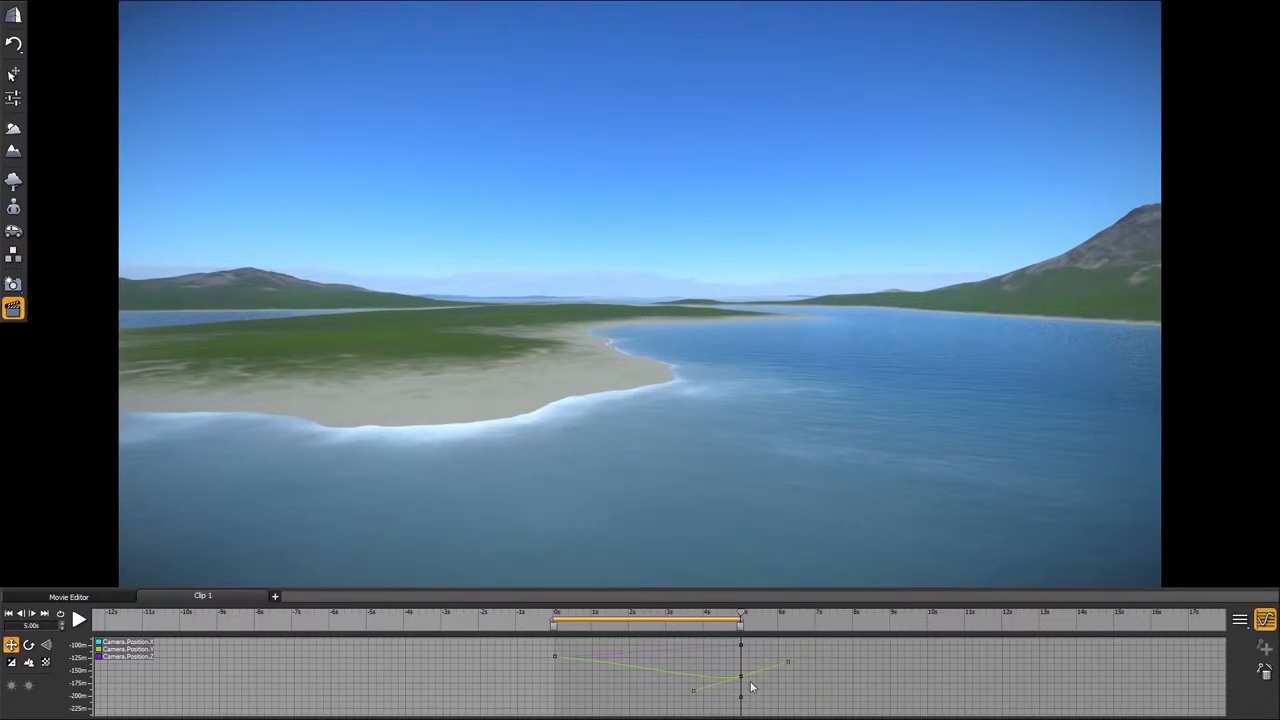
drag(788, 660, 772, 692)
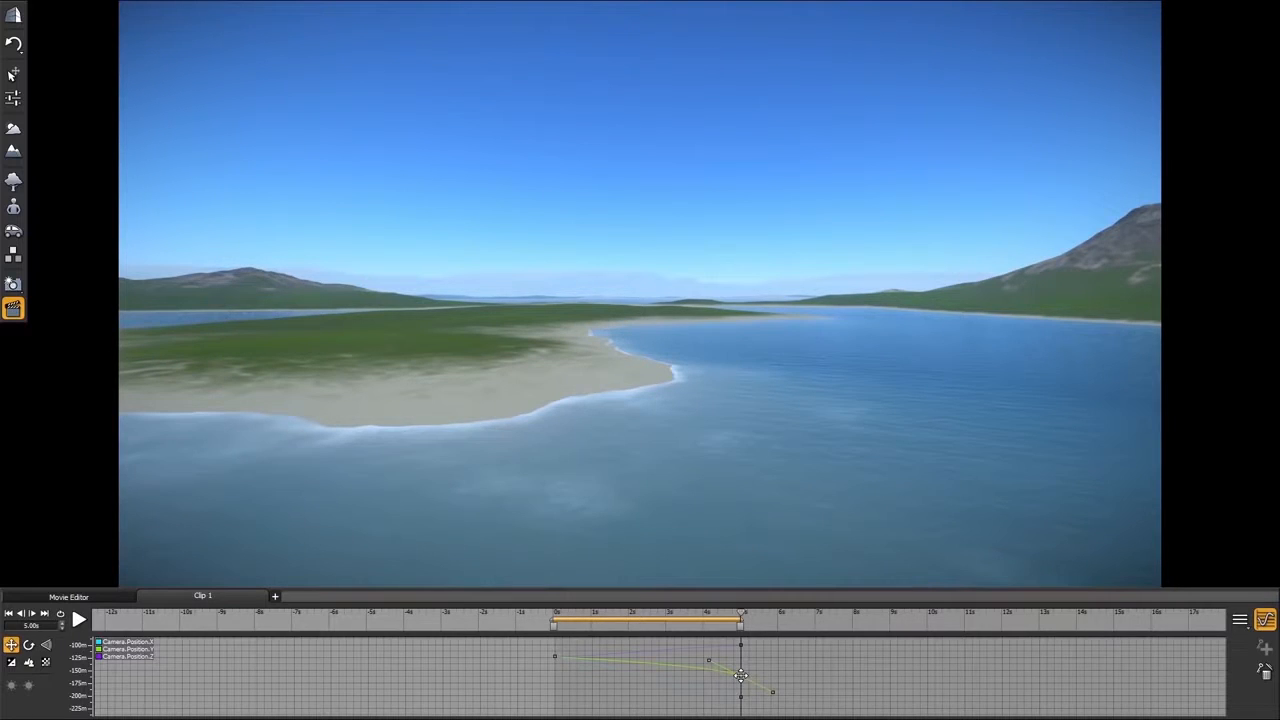
Apply Ease In and Ease Out to the Camera.Position.Z point at 5 s and return to the keyframe thumbnails.
click(741, 646)
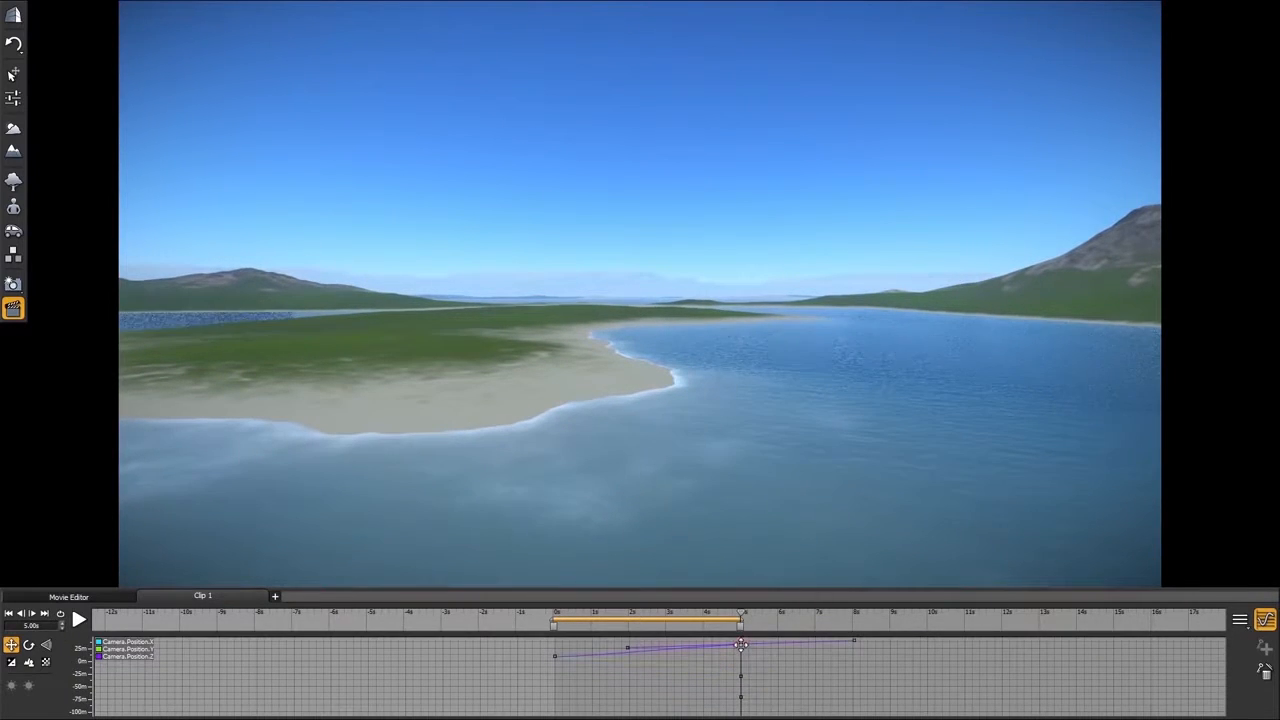
right_click(740, 644)
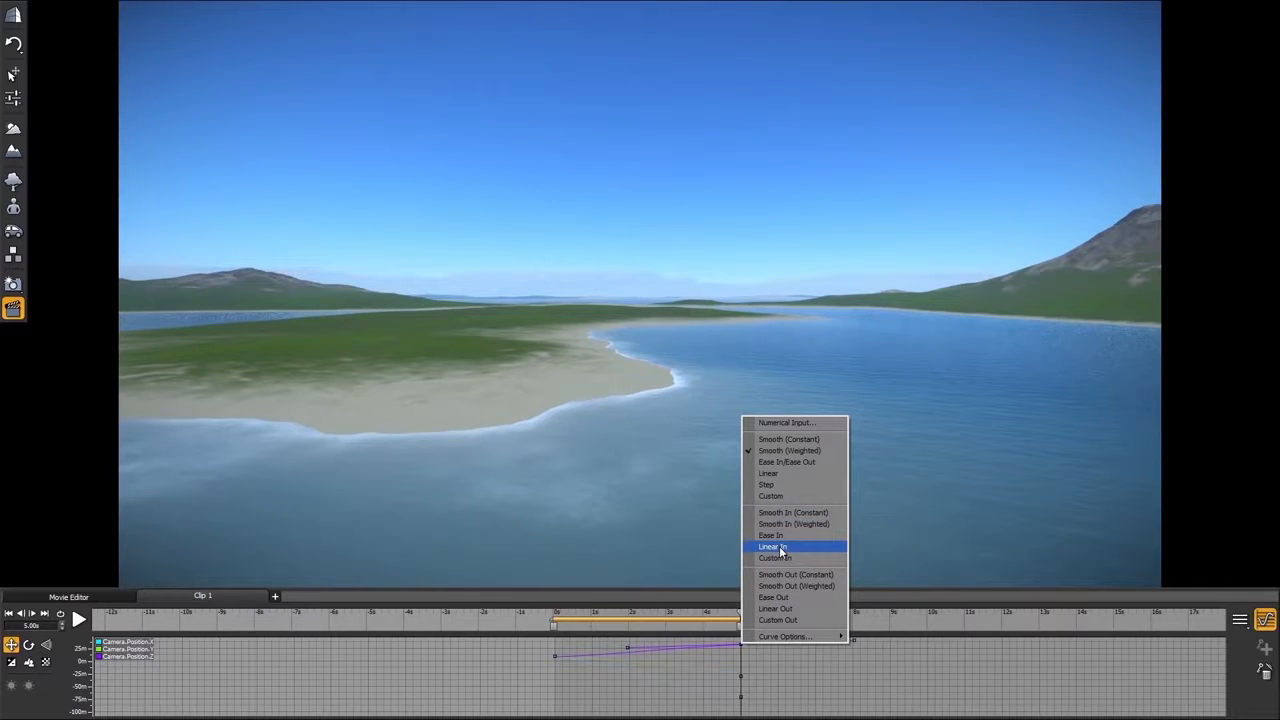
click(810, 539)
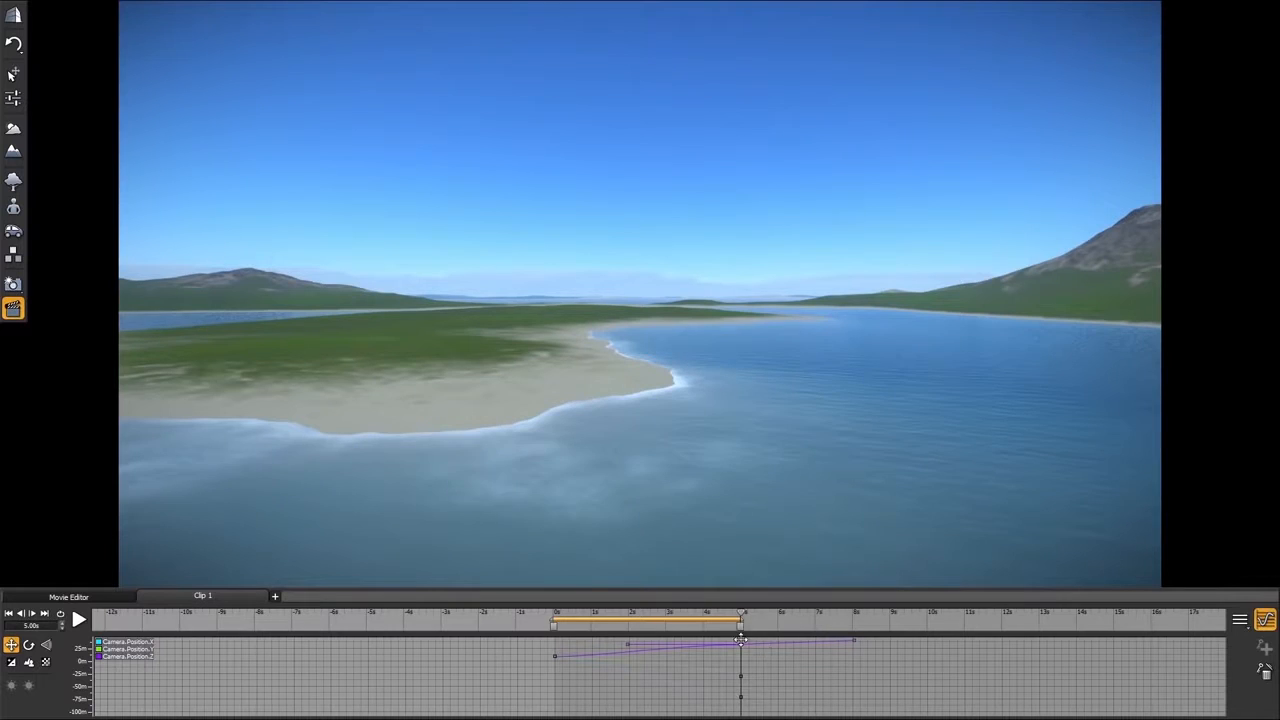
right_click(740, 646)
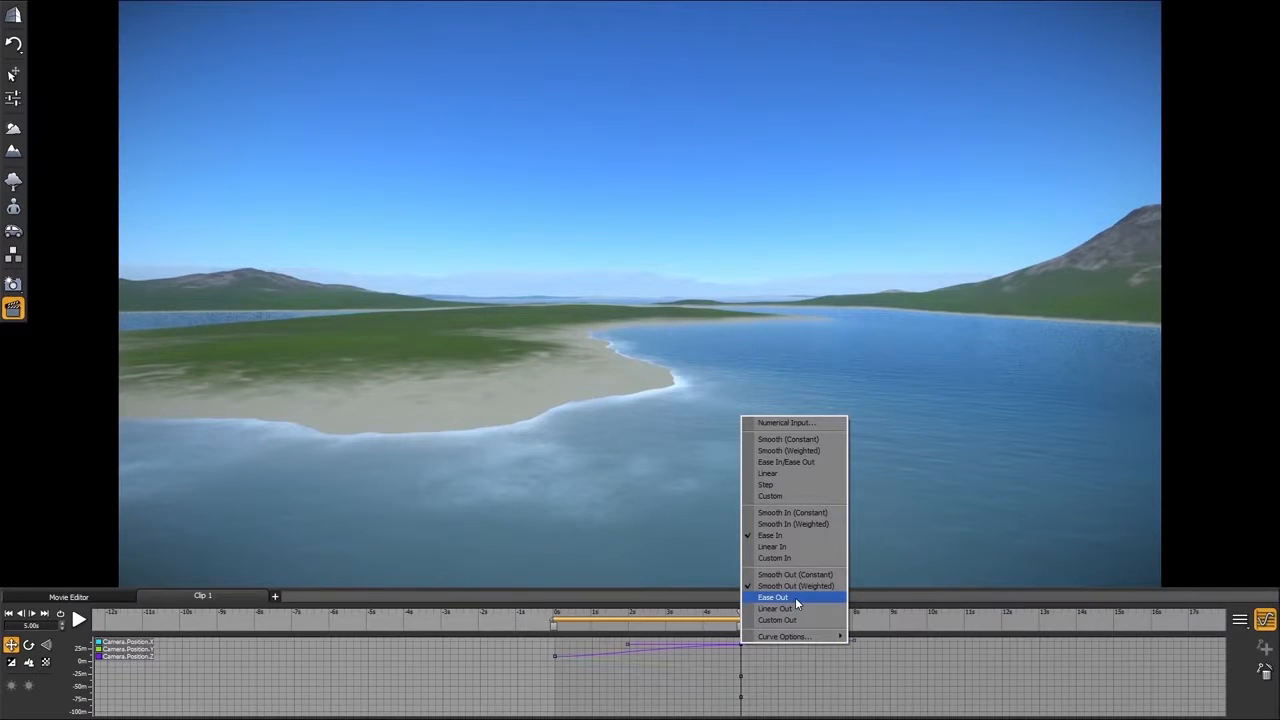
click(797, 598)
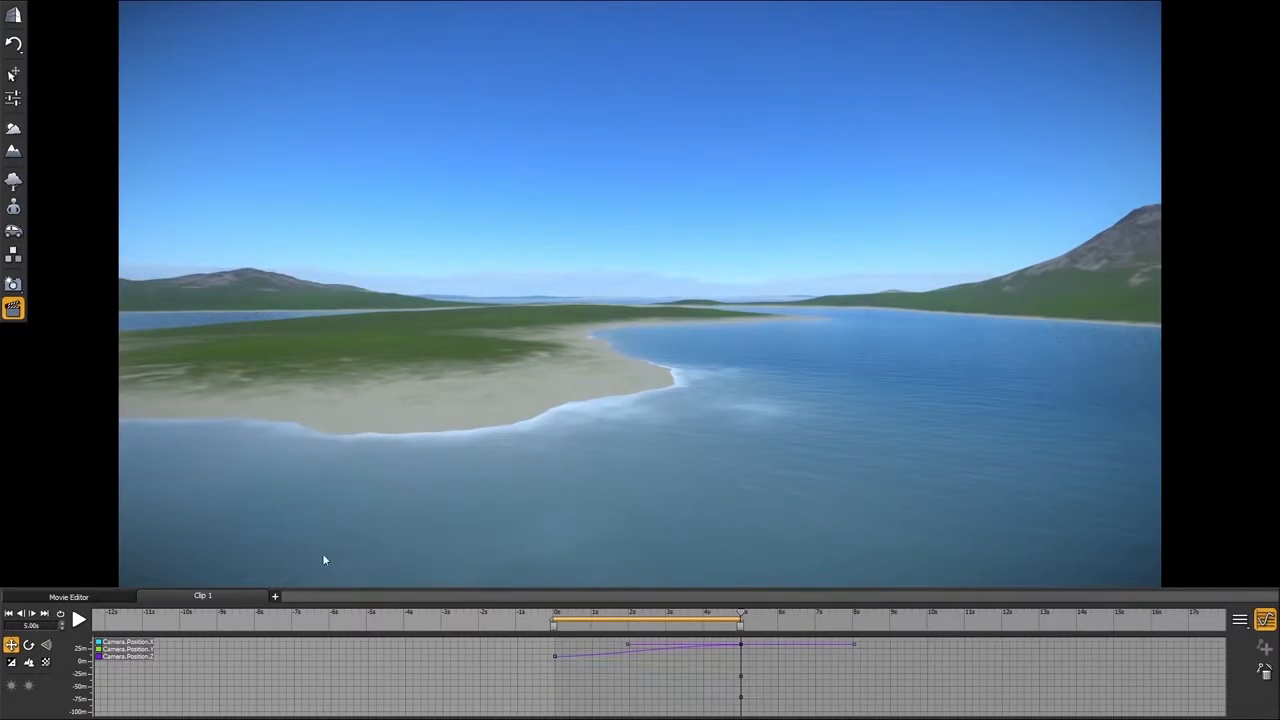
click(1264, 621)
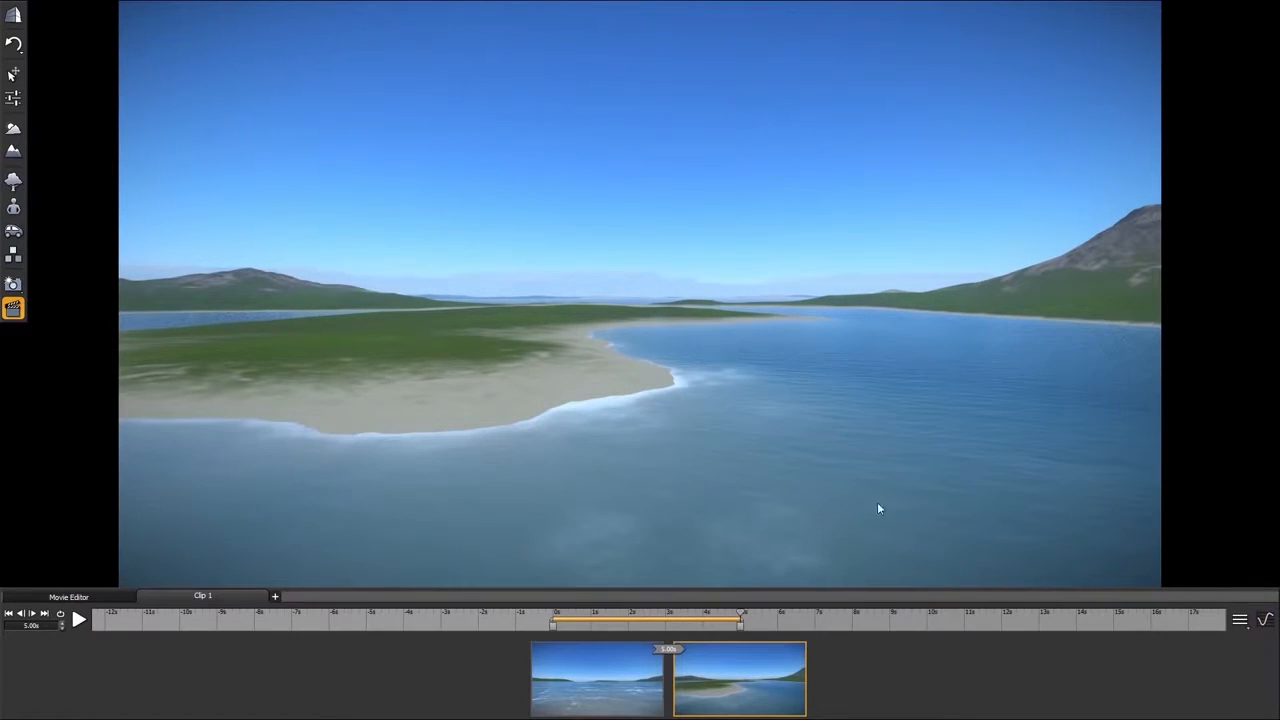
Turn the camera along the shoreline, add the view as a third keyframe and set its interpolation time to 5 seconds.
drag(763, 349, 480, 346)
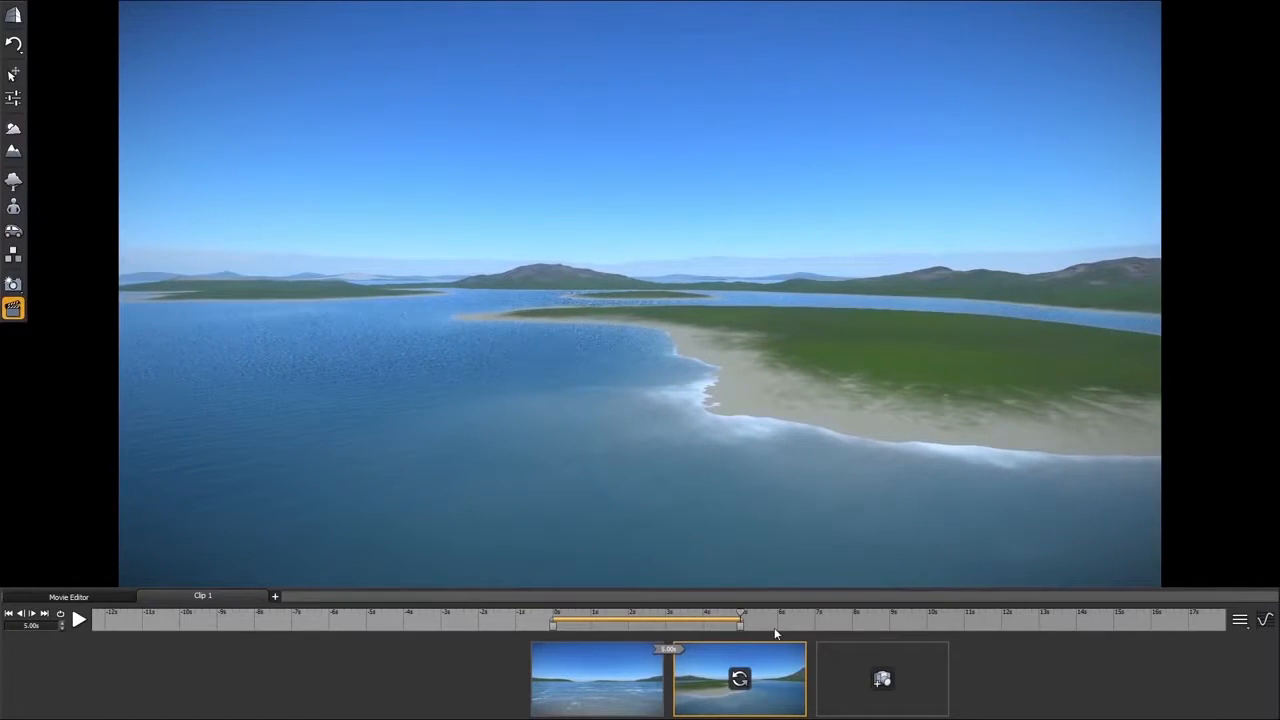
click(882, 679)
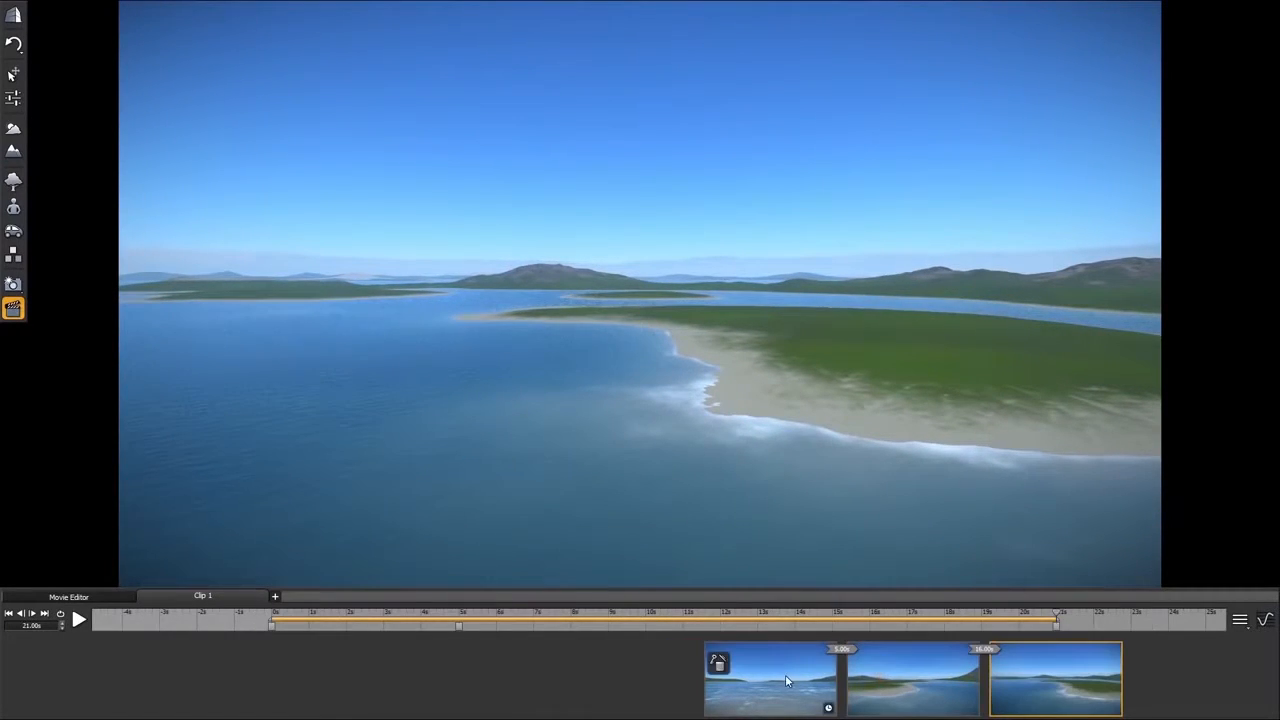
click(985, 650)
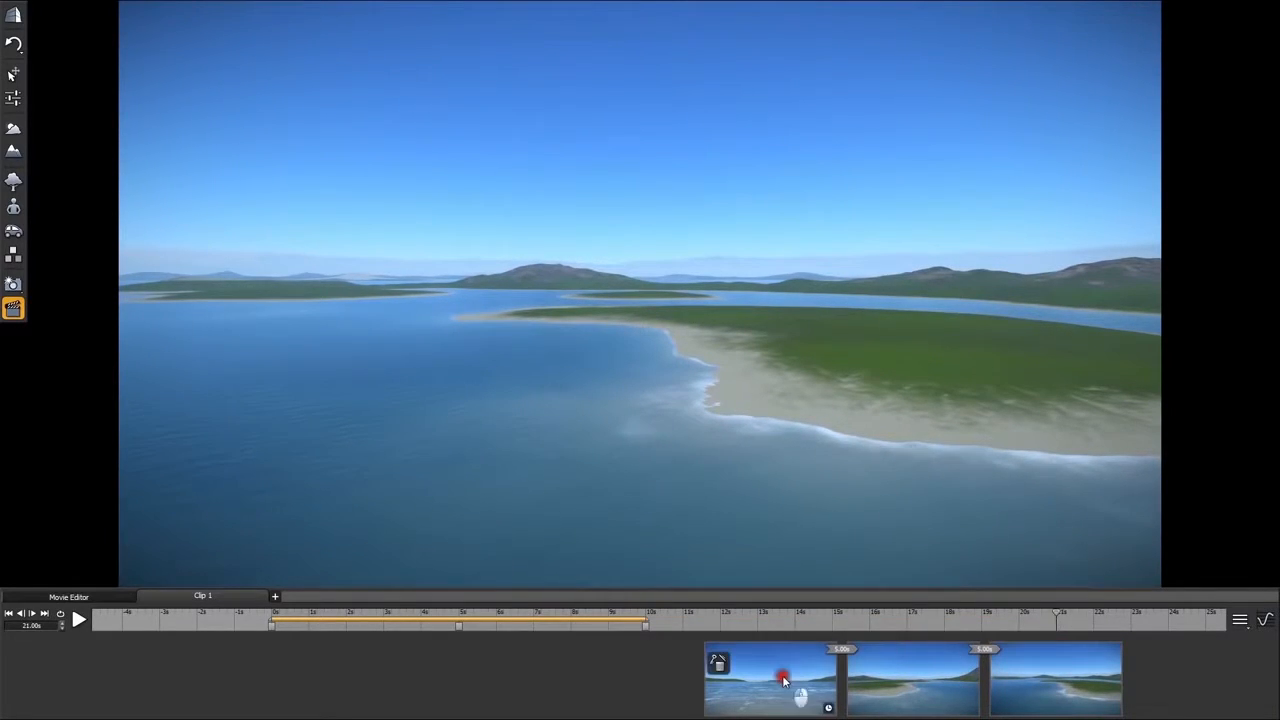
Preview the three-keyframe clip starting from the first keyframe.
click(770, 680)
click(79, 620)
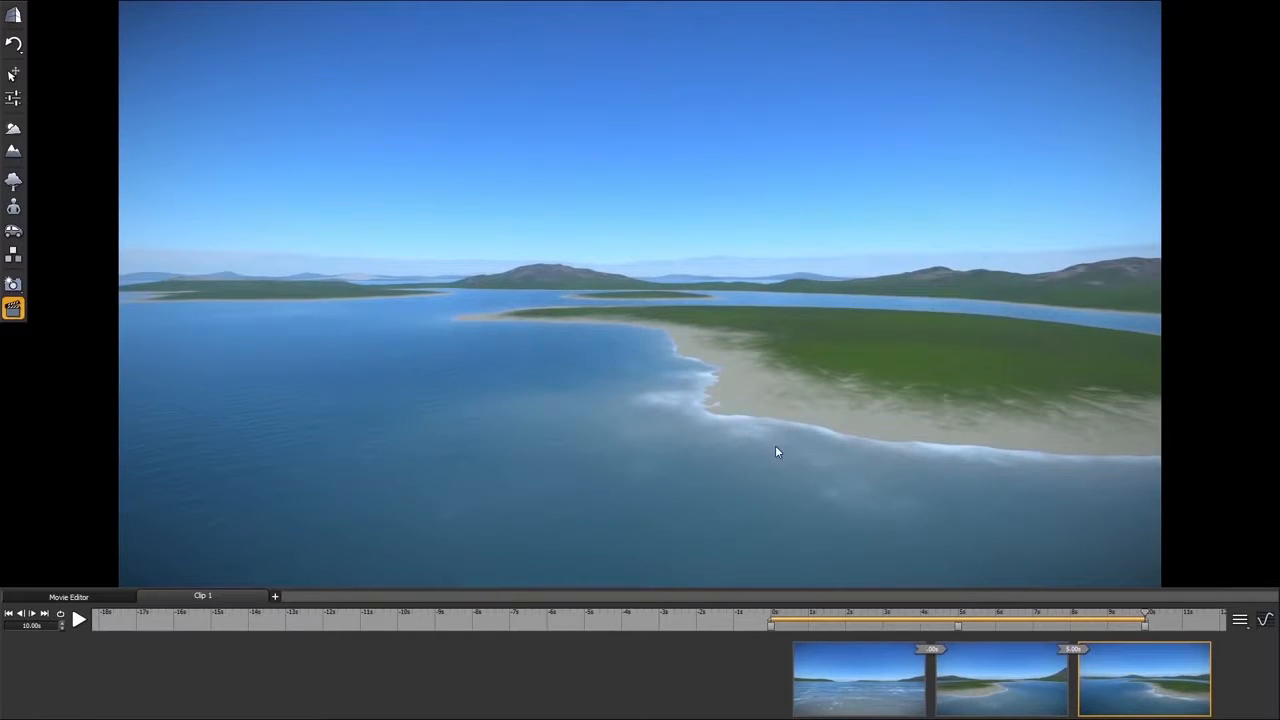
Move the camera to a high aerial view of the islands and update the third keyframe with it.
drag(714, 300, 732, 449)
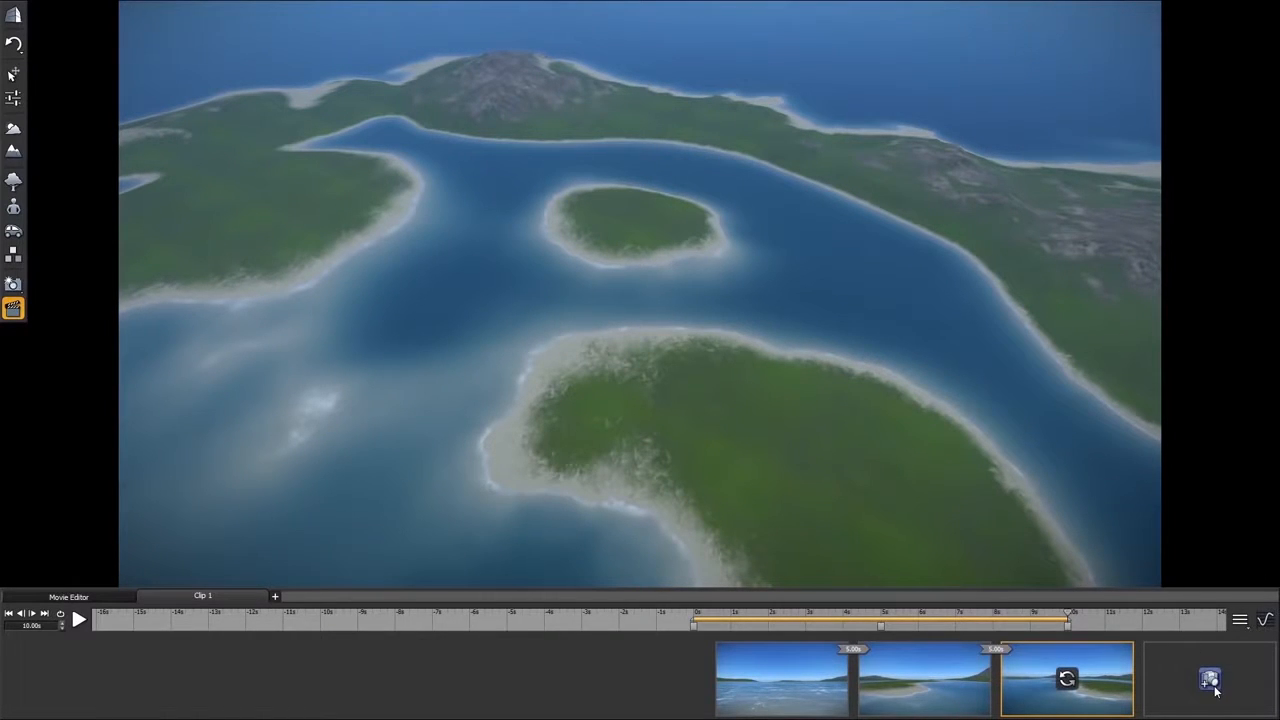
mouse_move(1081, 678)
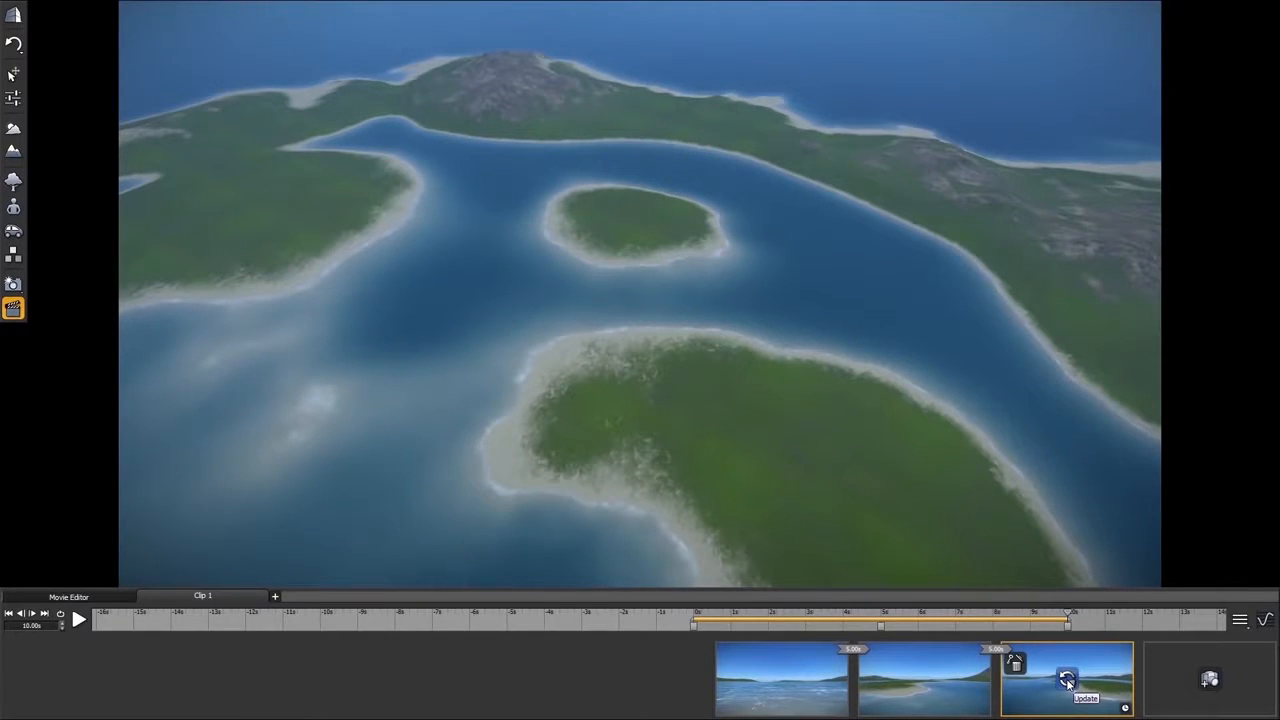
click(1067, 681)
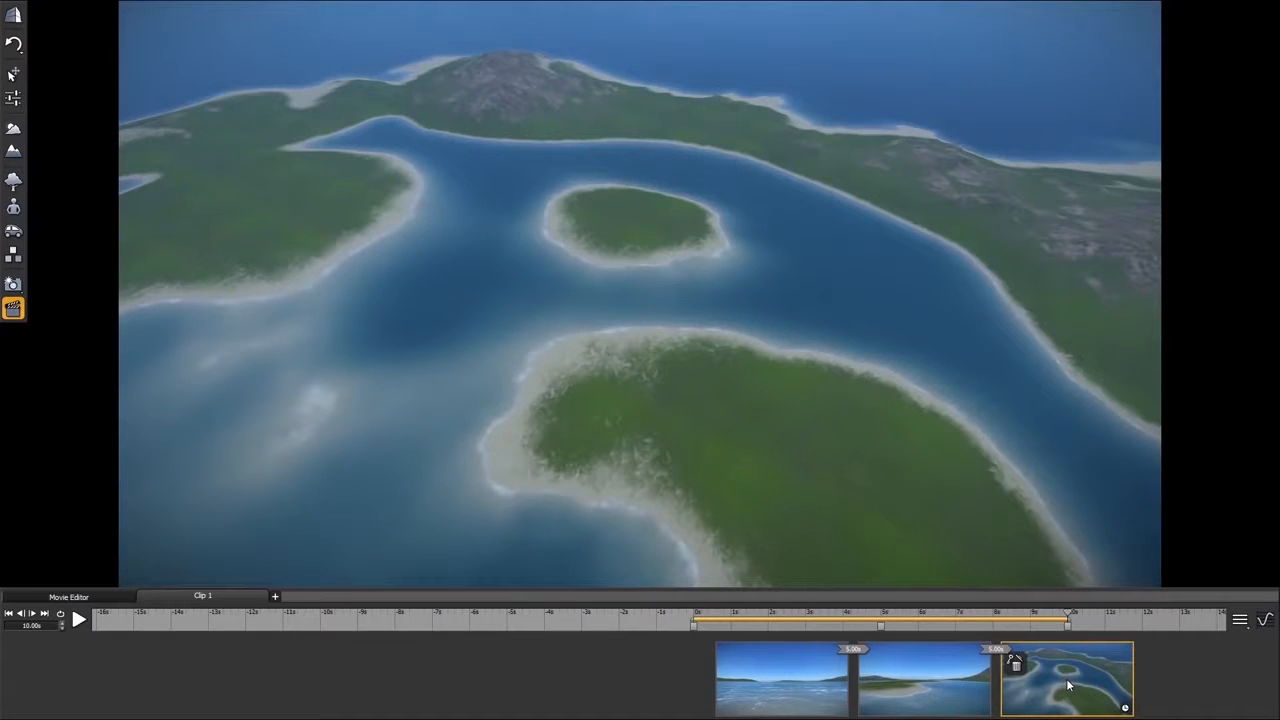
Rewind the clip to 0 s, play it with the aerial ending, and check the first keyframe's pause time.
drag(1068, 610, 688, 615)
click(78, 620)
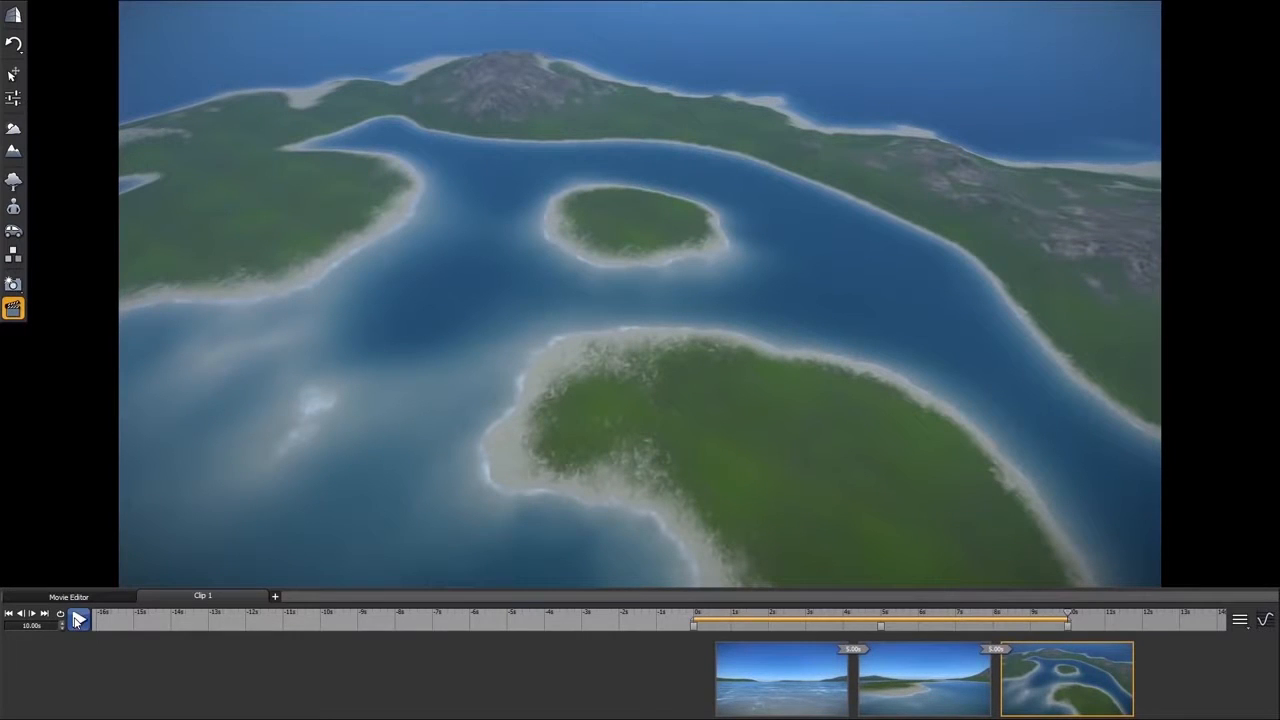
mouse_move(814, 663)
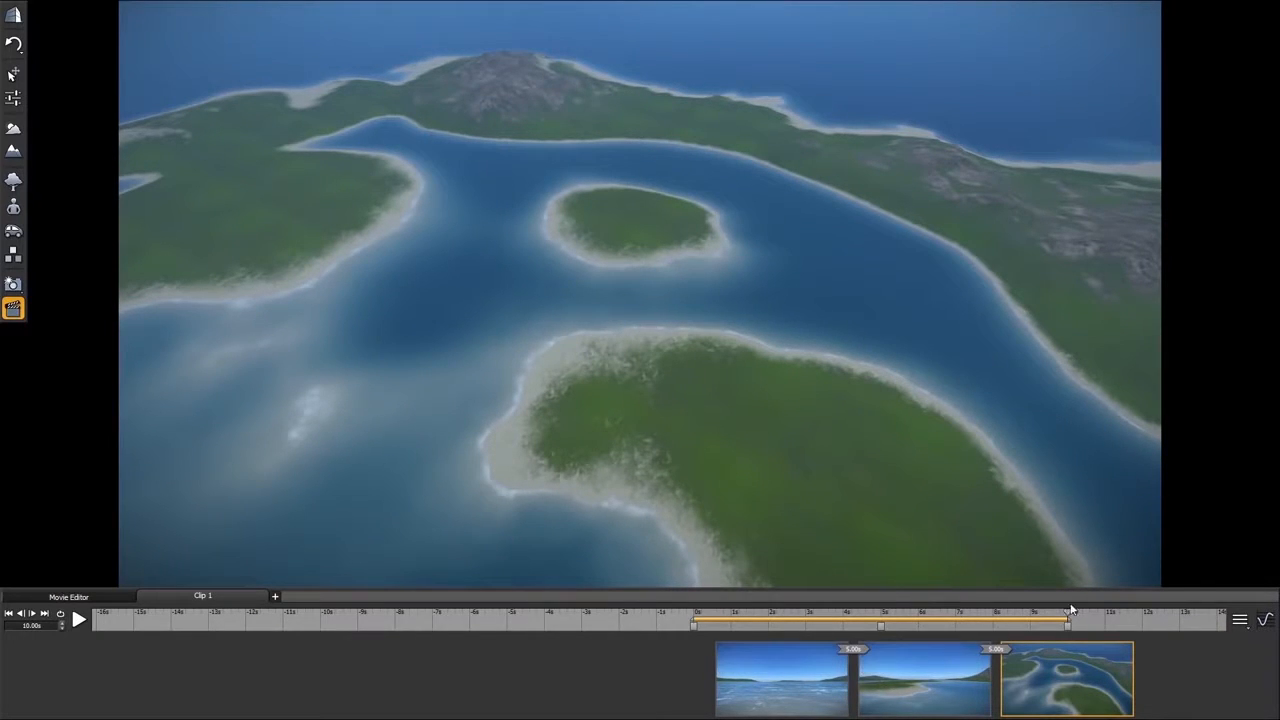
mouse_move(818, 714)
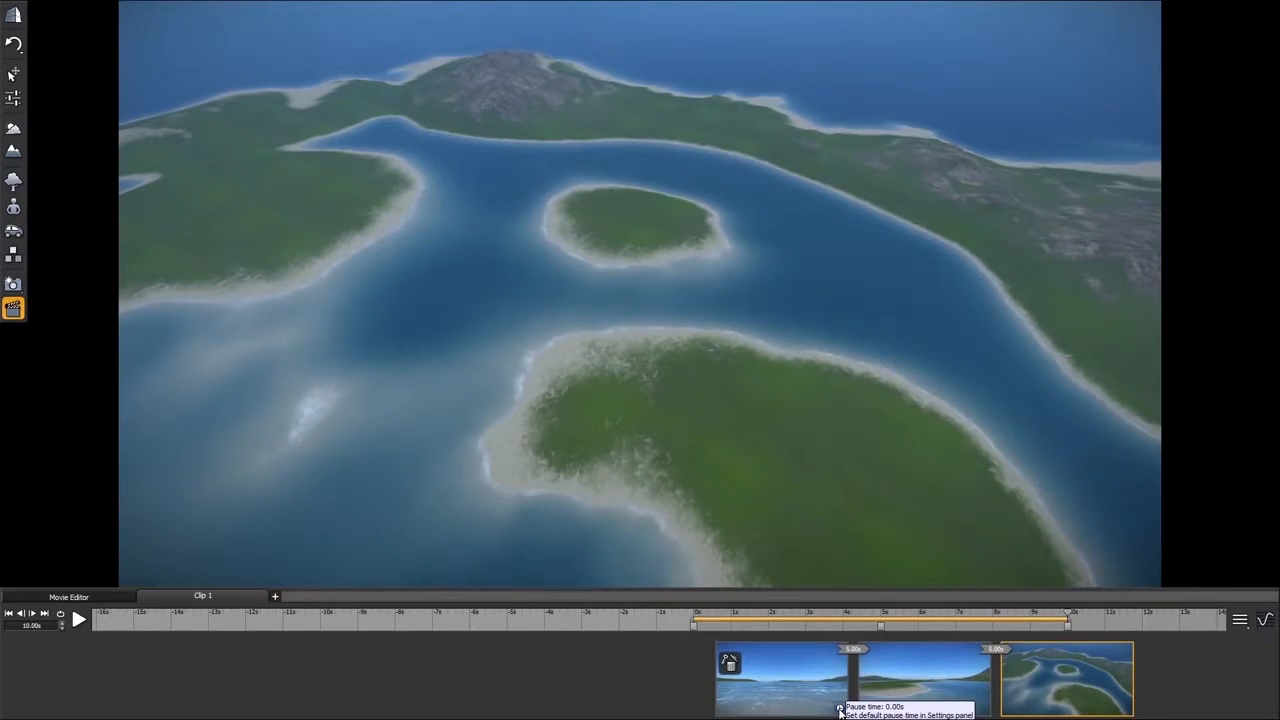
Set the first keyframe's pause time to 2 seconds and play the clip from that keyframe.
click(840, 710)
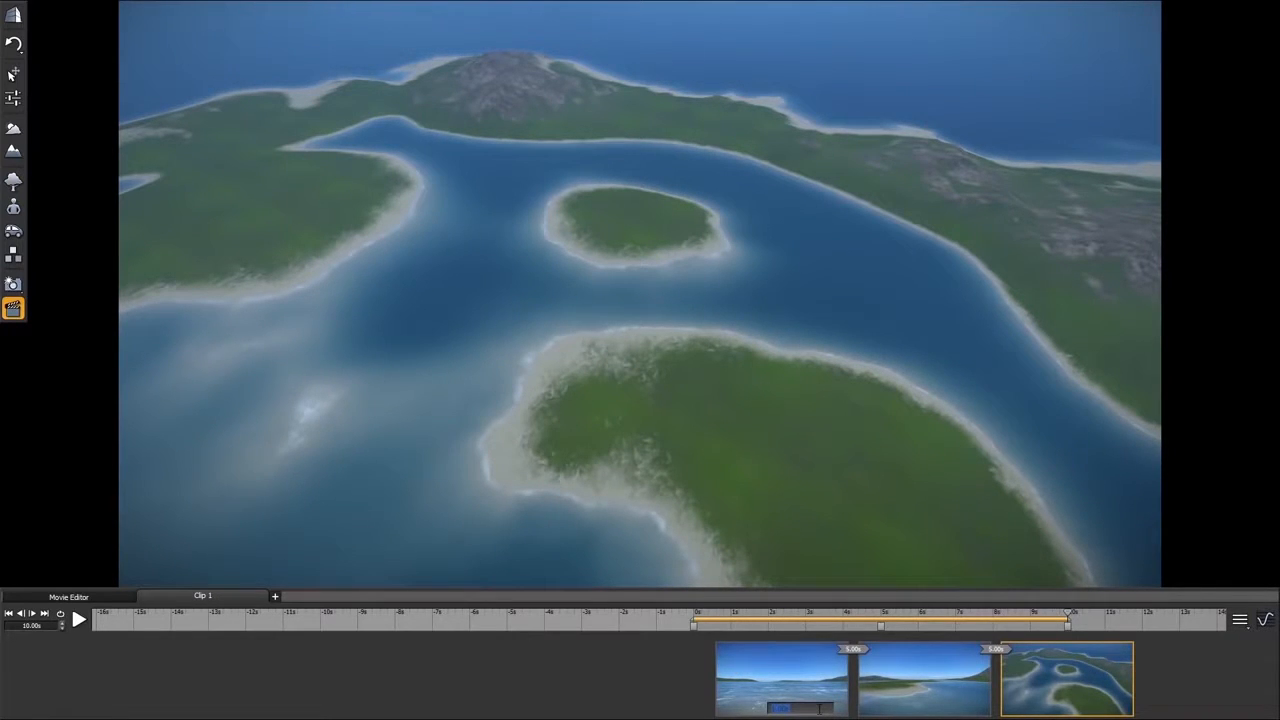
key(Return)
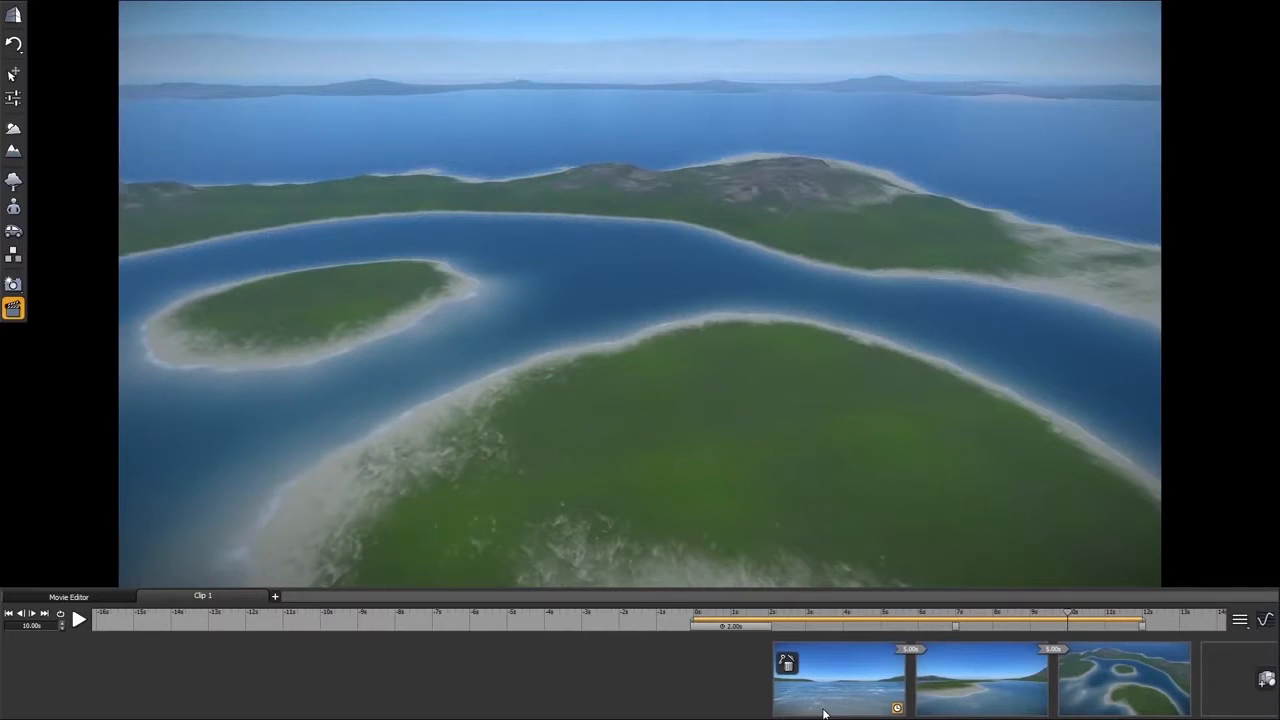
click(824, 707)
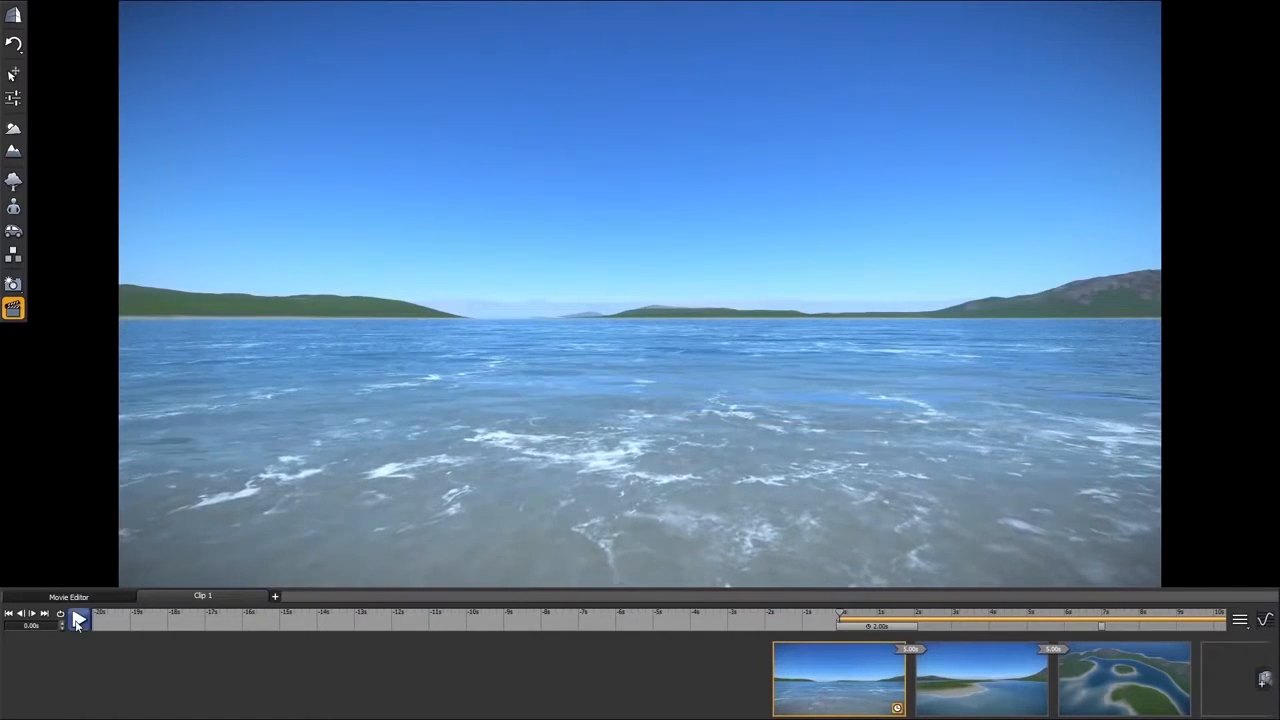
click(77, 619)
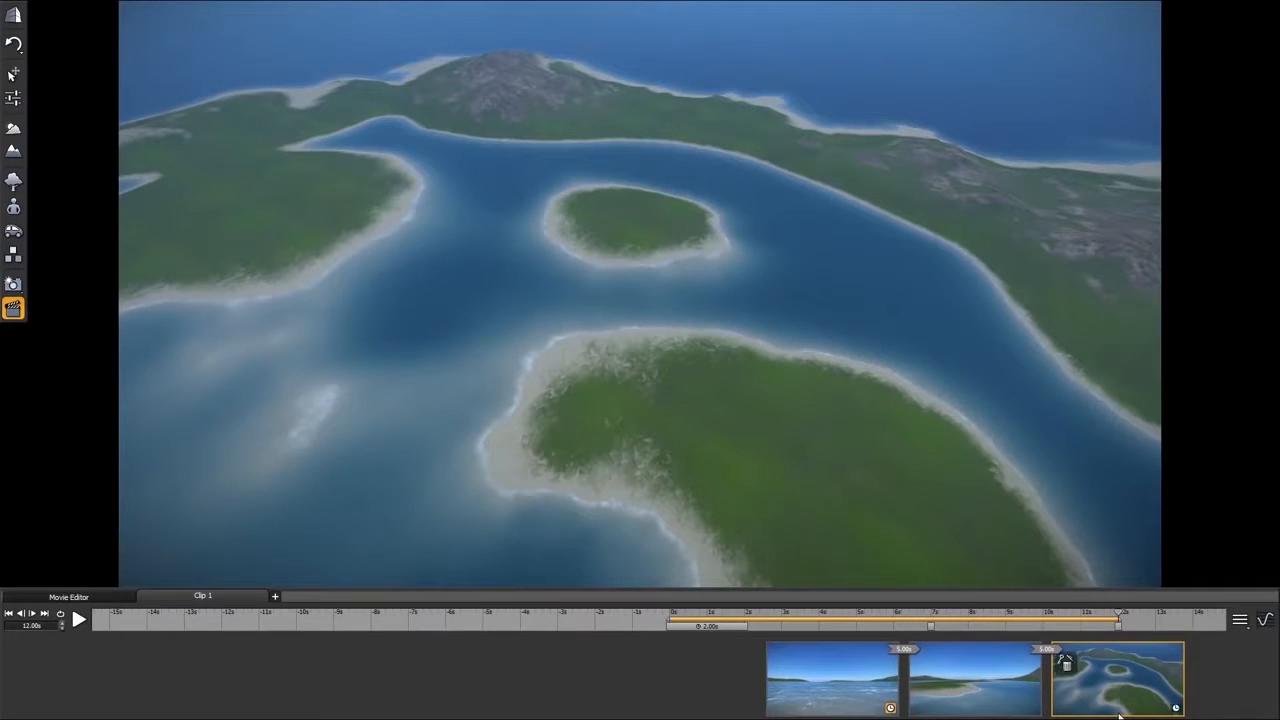
Open the clip's curve view, inspect the camera position curves at the last key, and display only the camera orientation curve.
click(1265, 622)
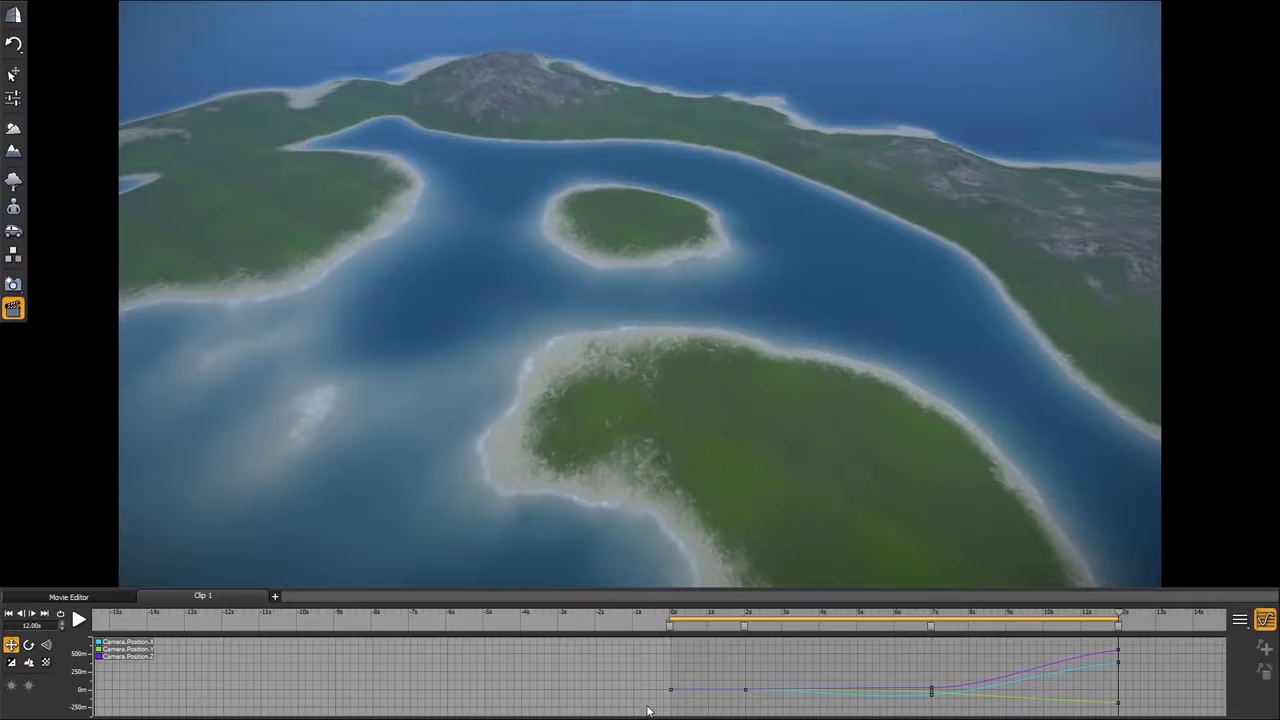
click(1118, 703)
click(1118, 664)
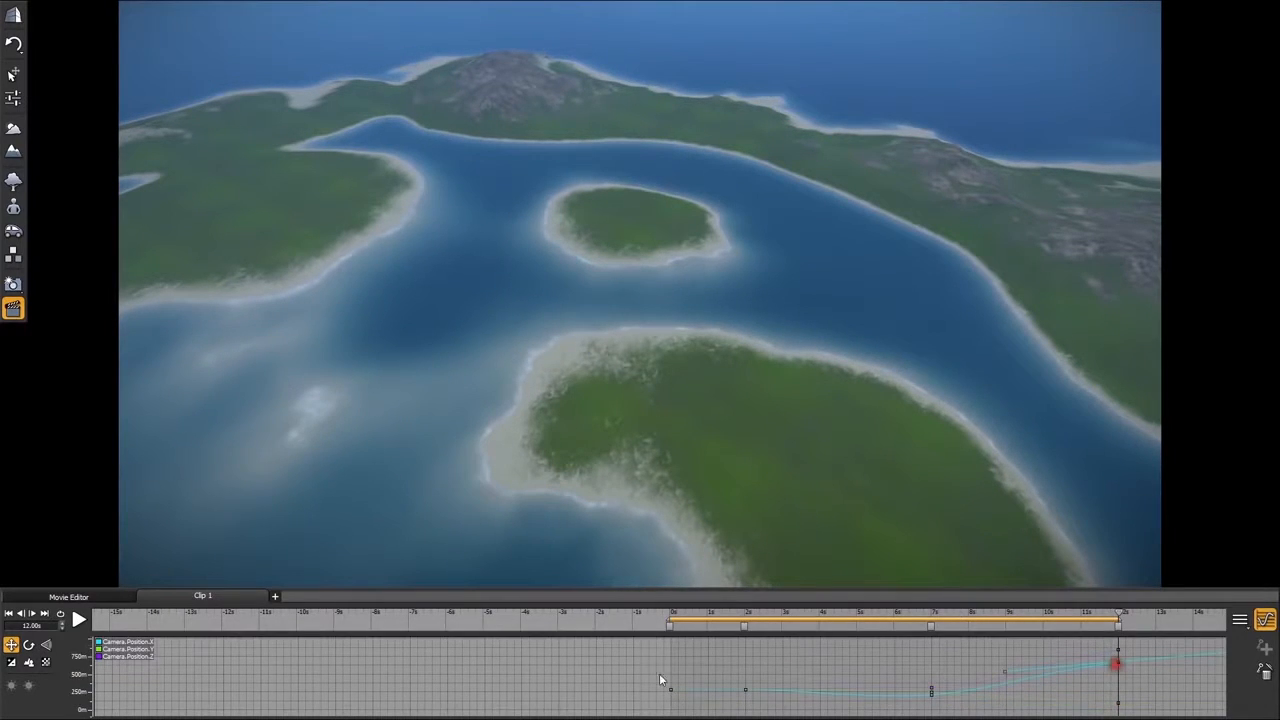
click(28, 646)
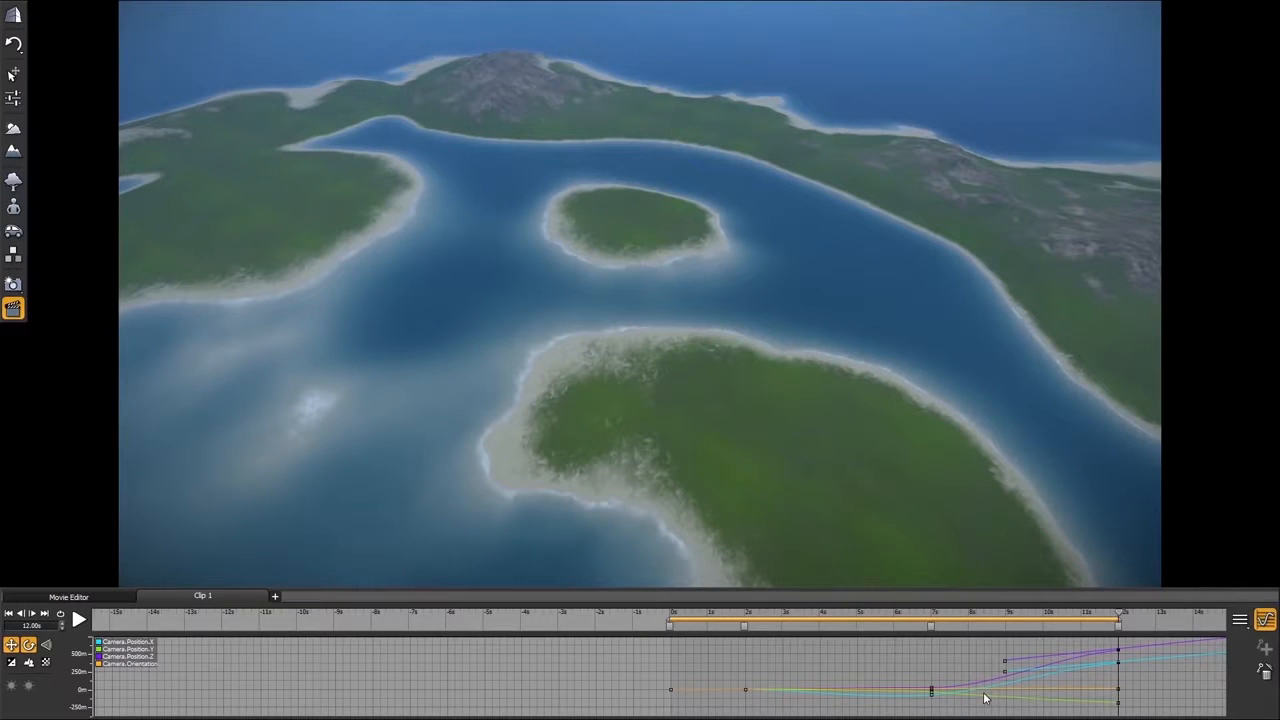
click(11, 646)
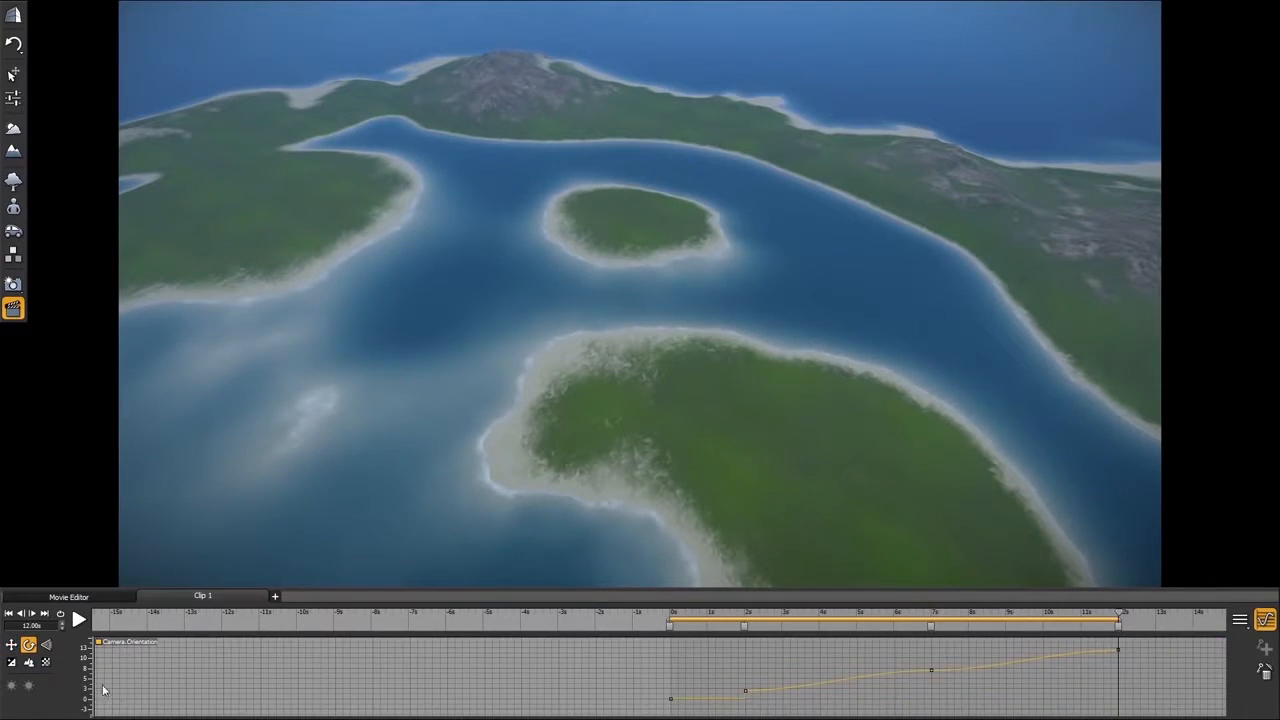
Try deleting the camera orientation key at 2 seconds and scrub the clip to check the camera motion.
drag(1119, 614, 911, 691)
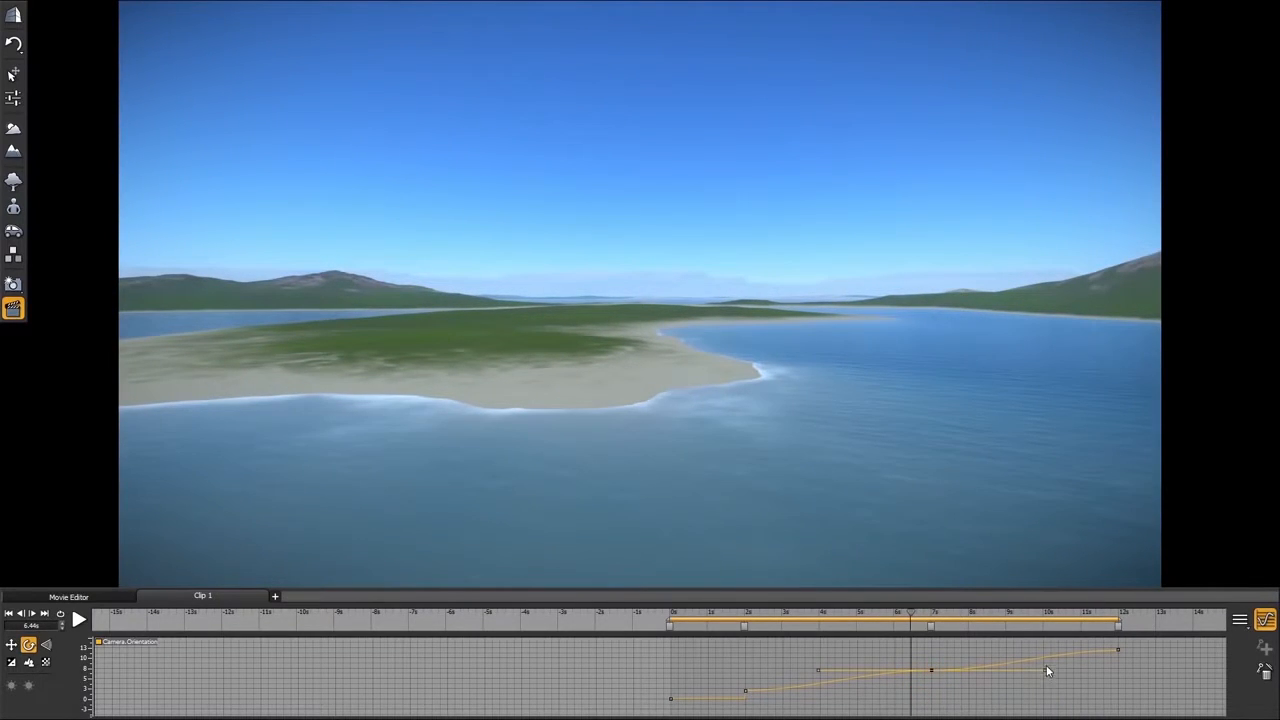
click(744, 691)
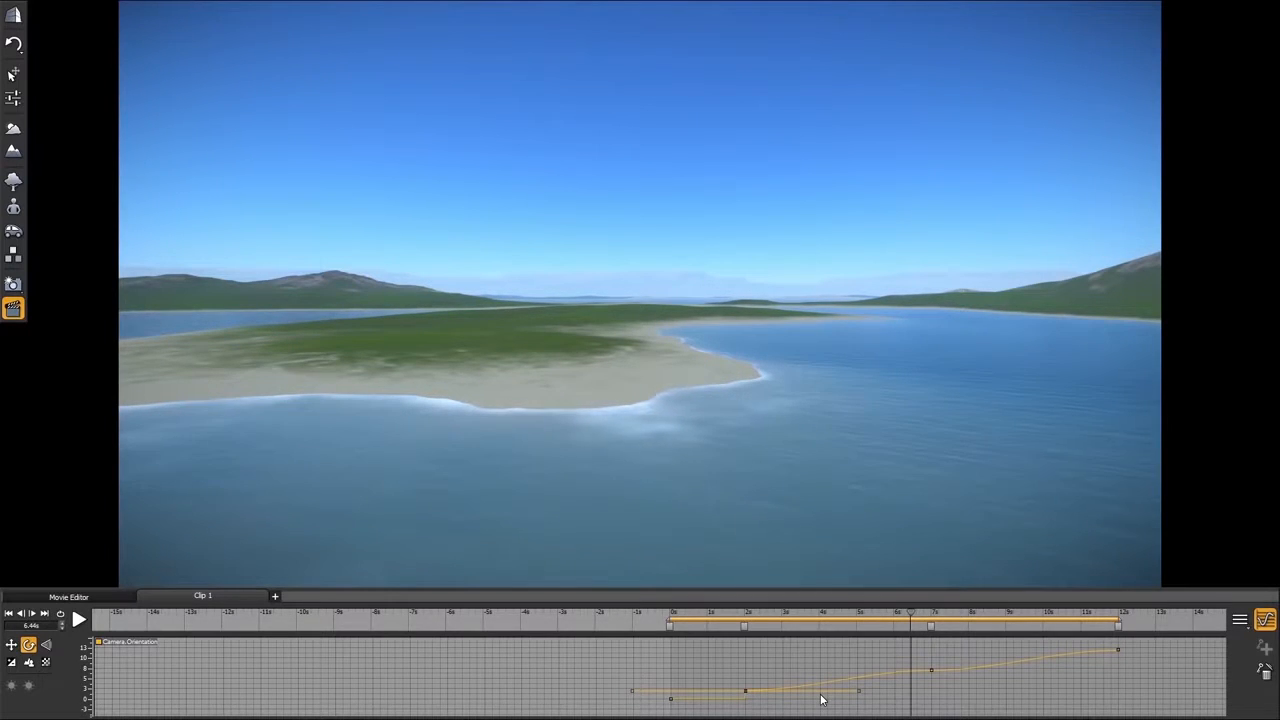
key(Delete)
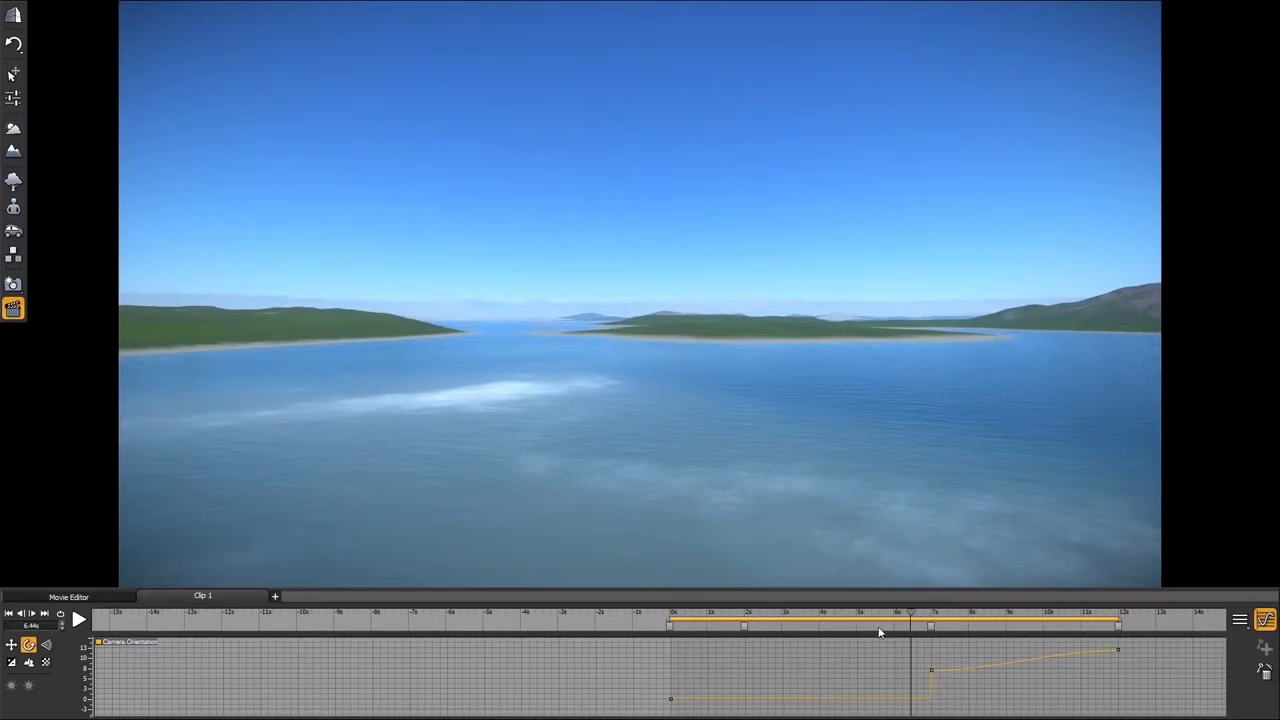
drag(924, 624, 880, 706)
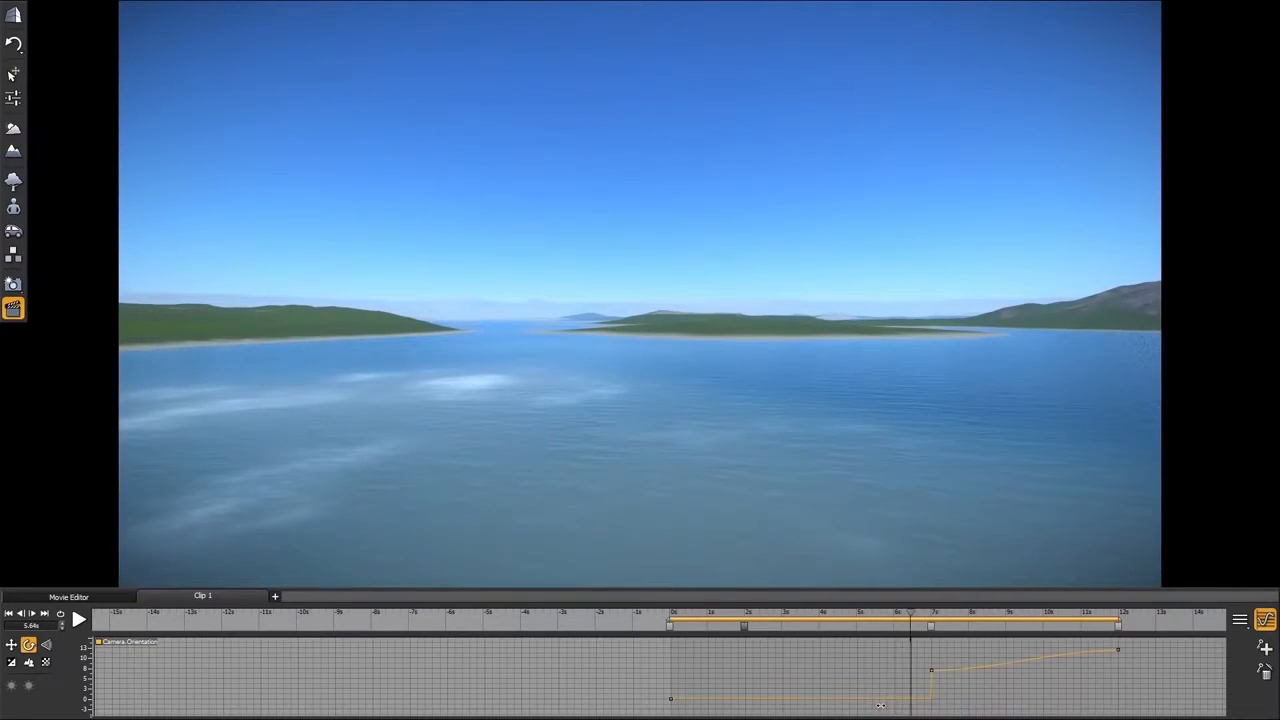
Delete the camera orientation key at 7 seconds and scrub the clip back to about 2.3 seconds.
click(930, 671)
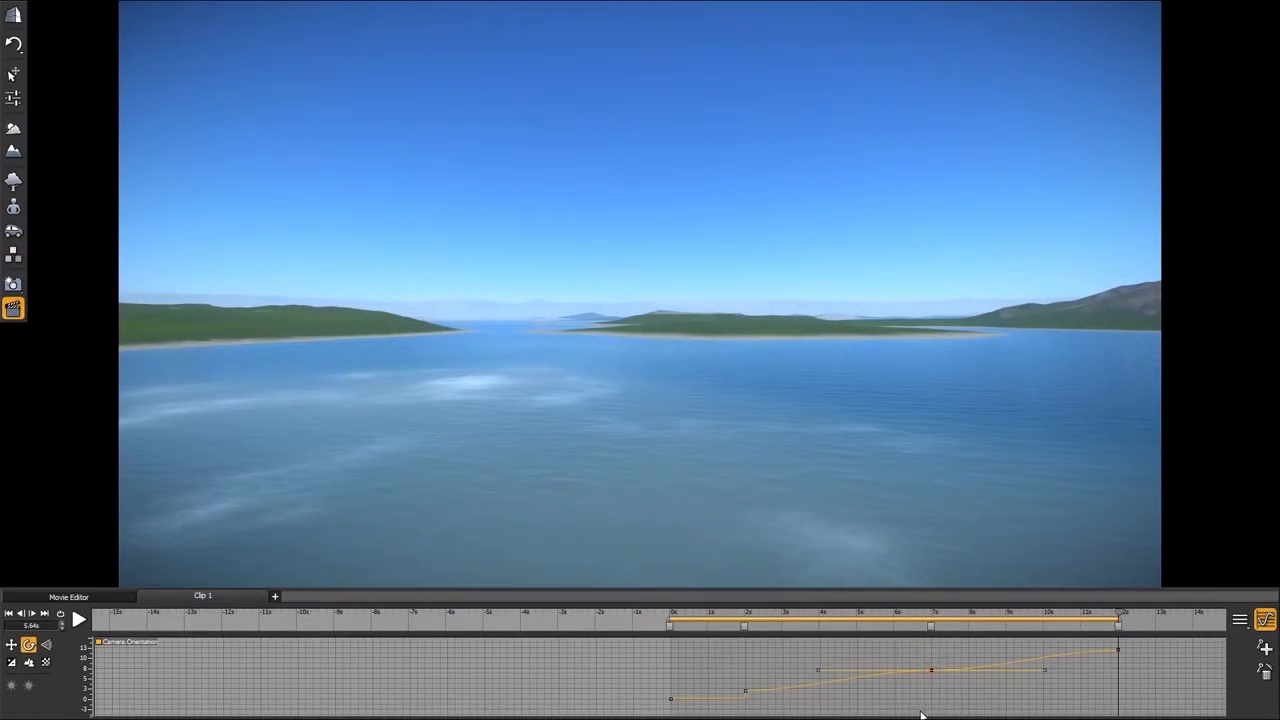
key(Delete)
drag(1118, 614, 755, 662)
Tilt the tangent handles of the camera orientation key at 2 seconds so the curve dips after it, and play the clip.
click(746, 691)
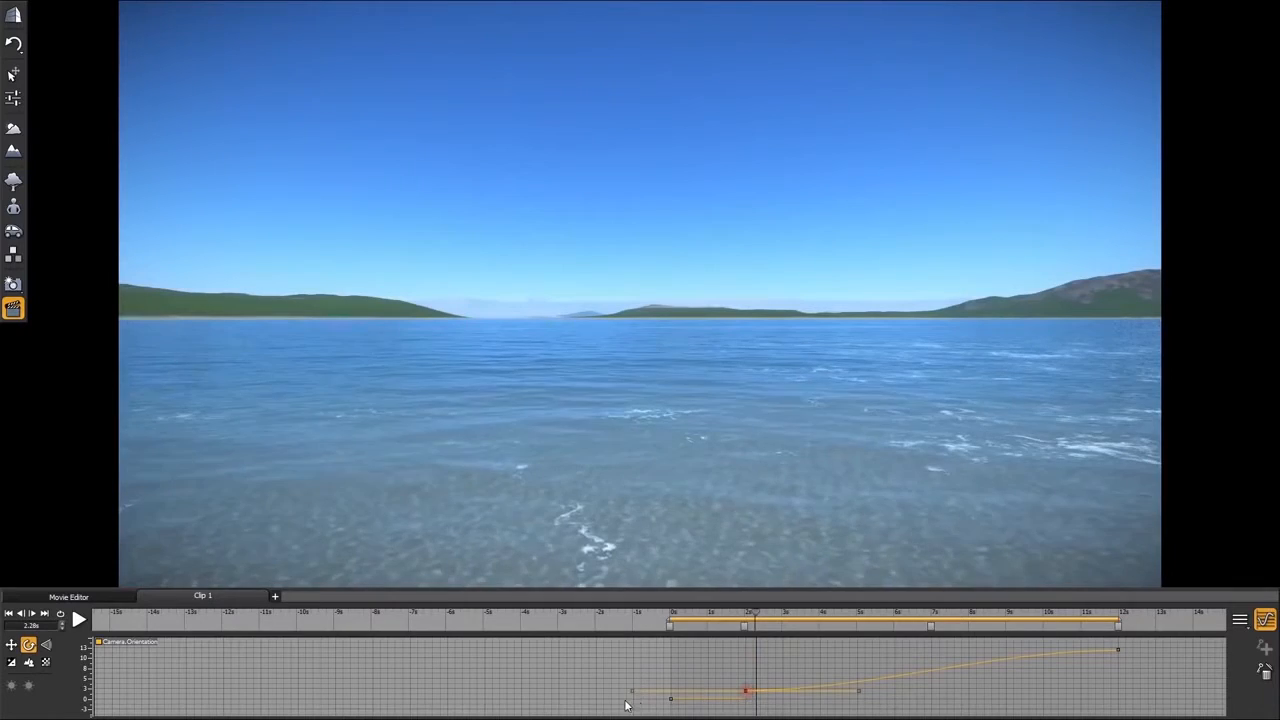
drag(633, 691, 613, 662)
click(753, 612)
drag(753, 612, 846, 612)
drag(612, 660, 614, 693)
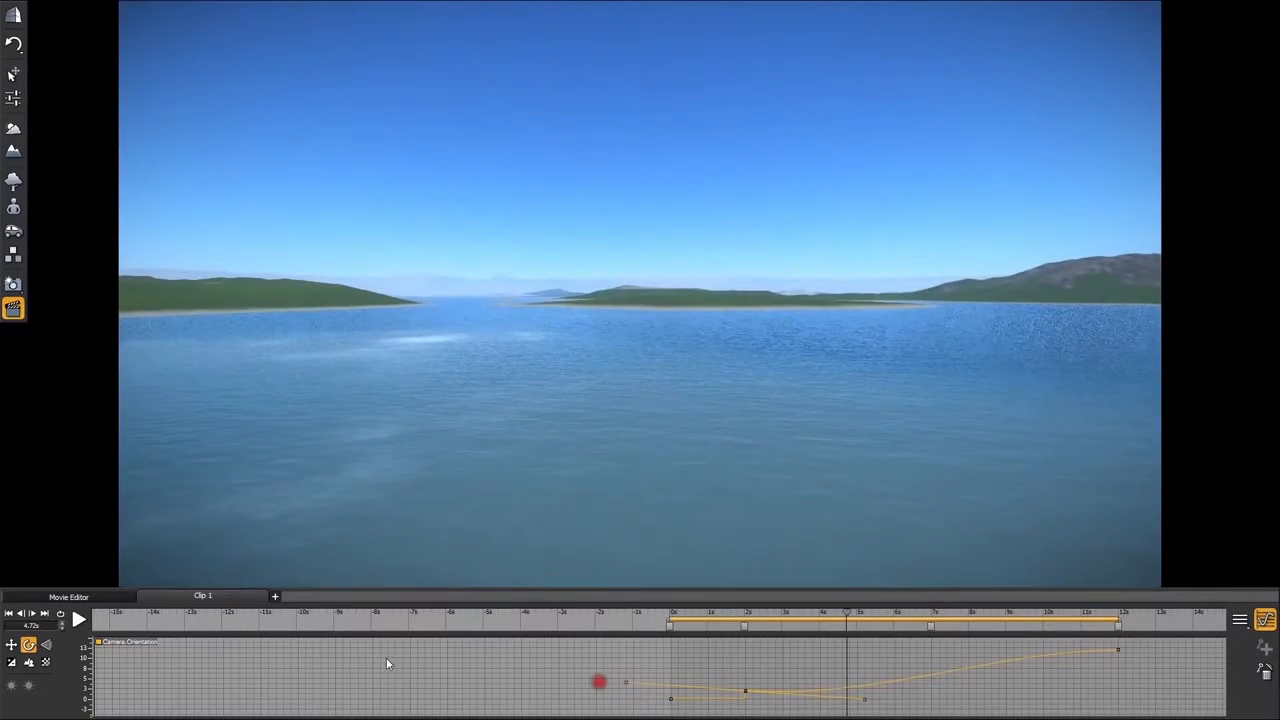
click(80, 620)
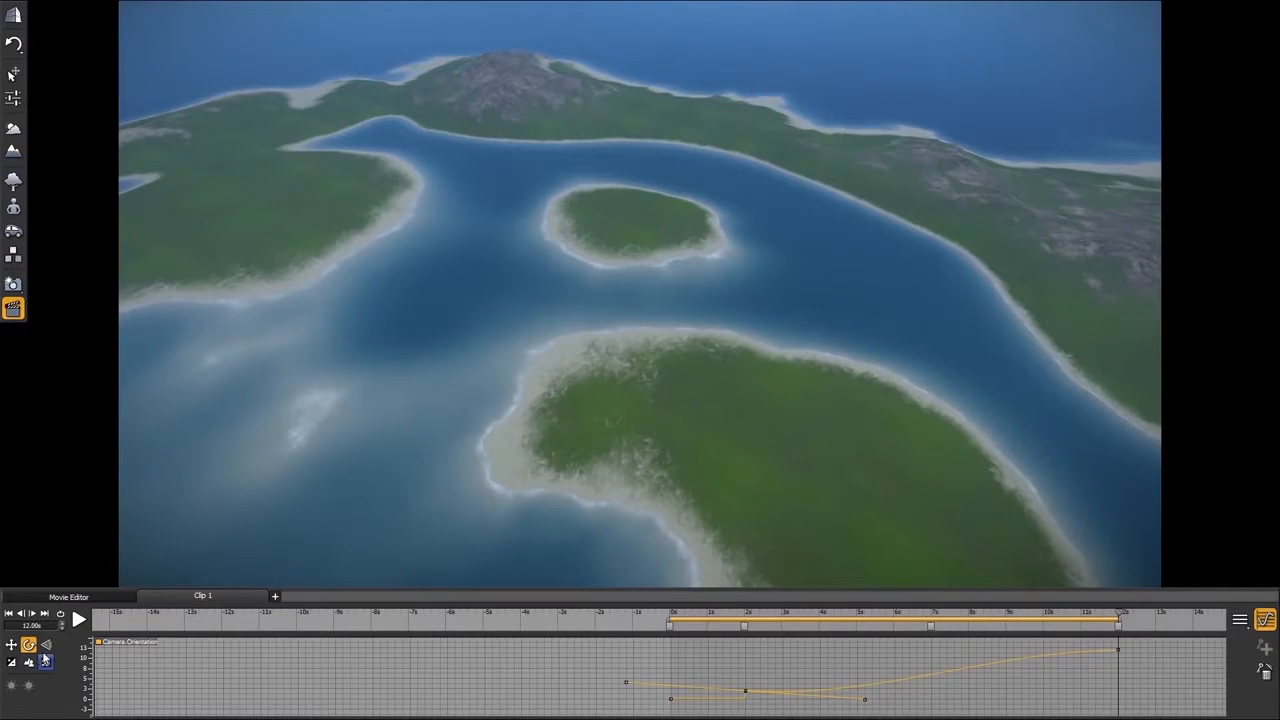
Display the position, focal, exposure, focus and blur curves alongside the camera orientation curve, and hide all curves again.
click(11, 646)
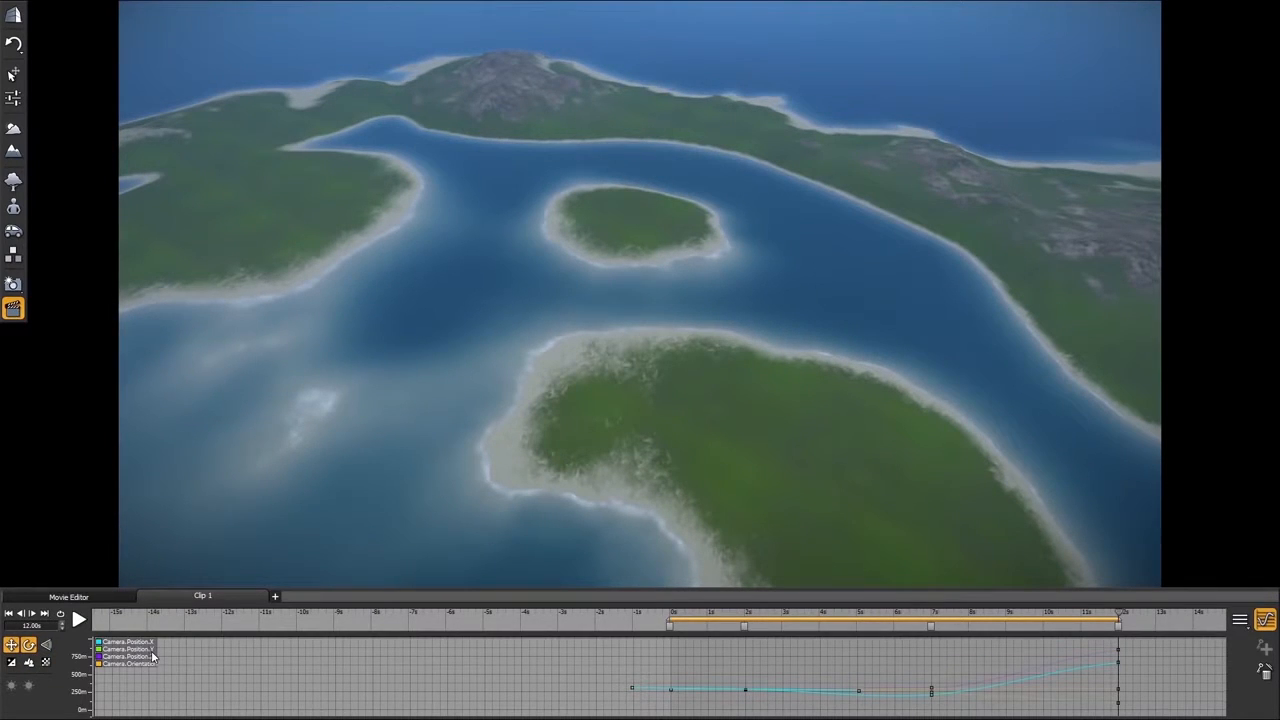
click(45, 645)
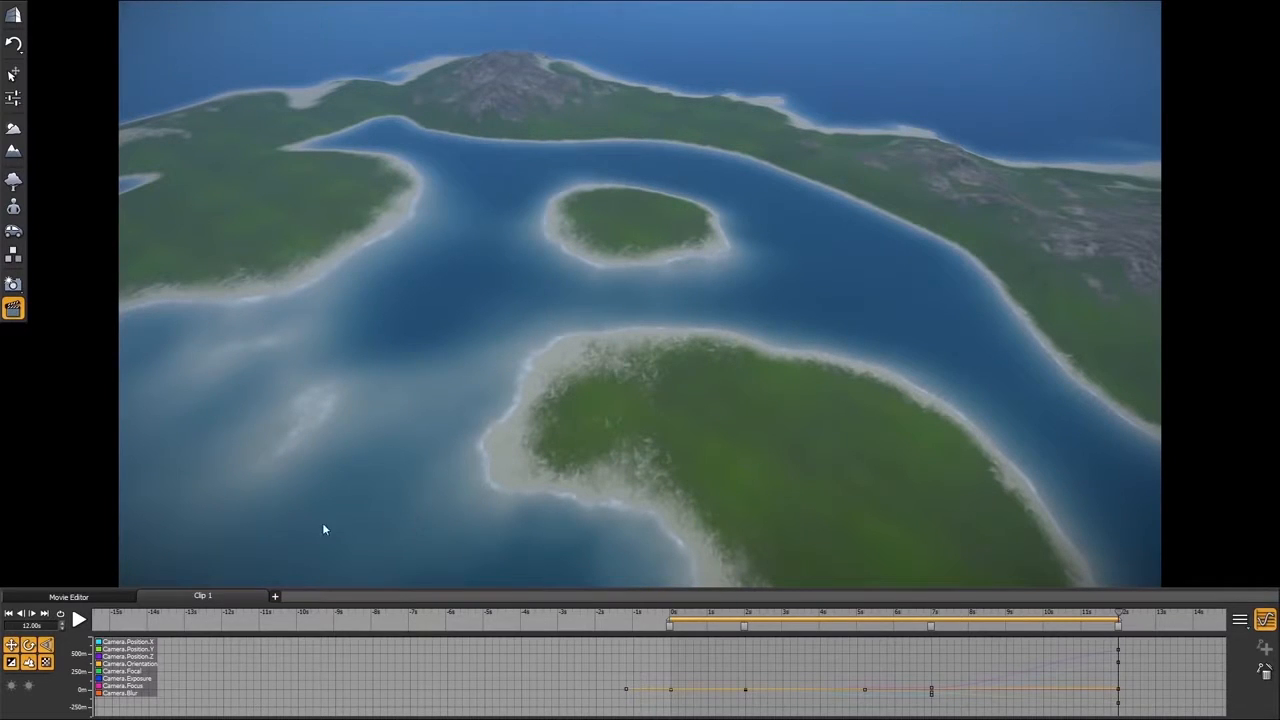
click(31, 663)
click(12, 663)
click(45, 645)
click(29, 645)
click(12, 646)
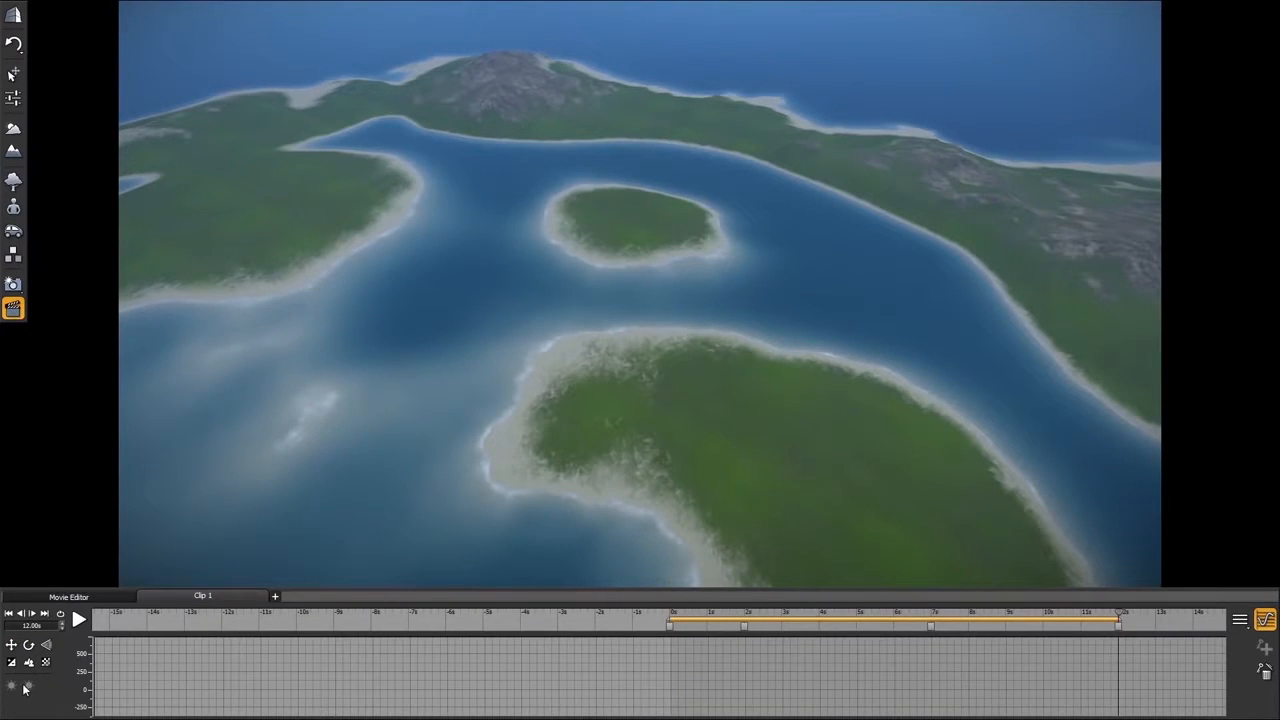
Enable the clock option for the sun position and return to the keyframe thumbnails with the first keyframe selected.
click(16, 128)
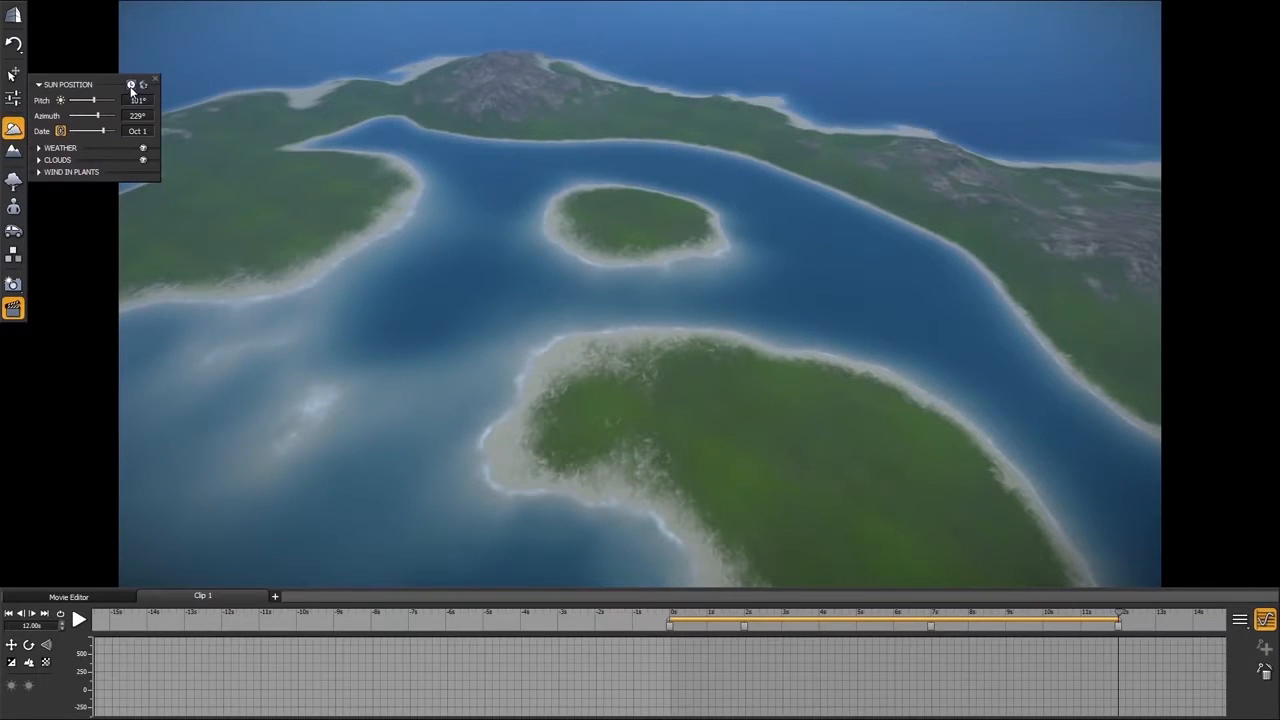
click(131, 86)
click(1267, 621)
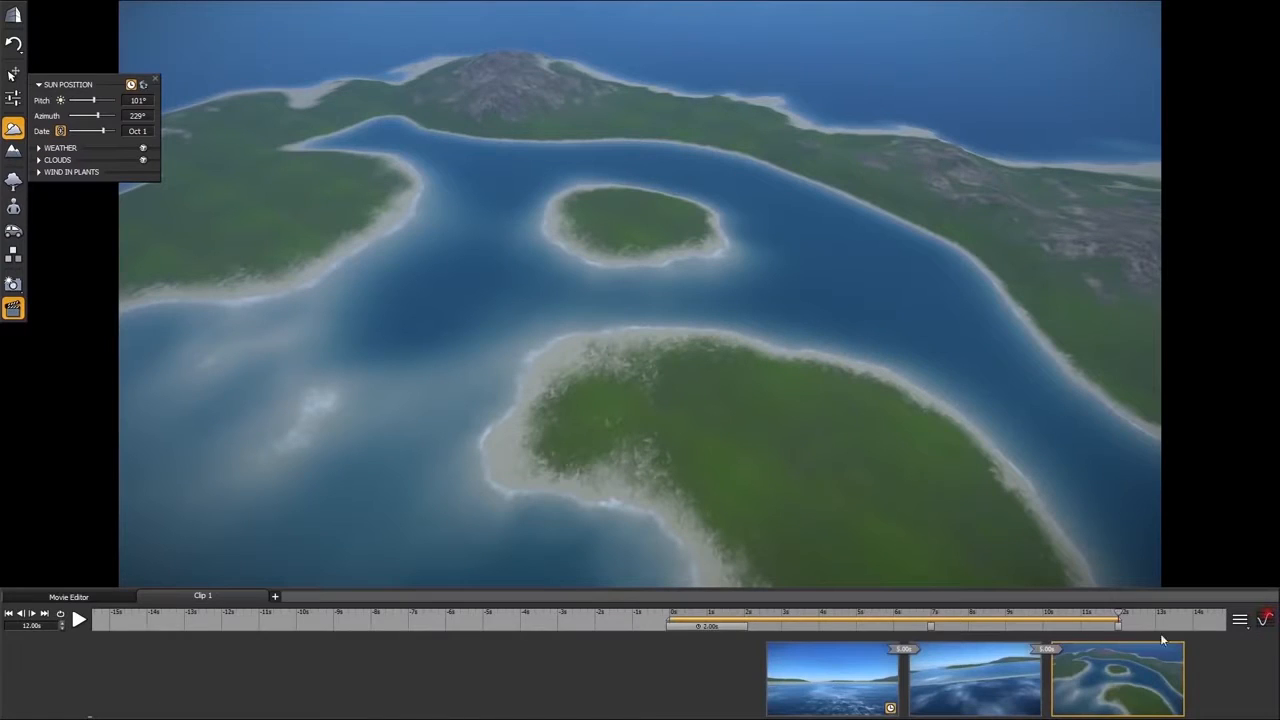
click(771, 692)
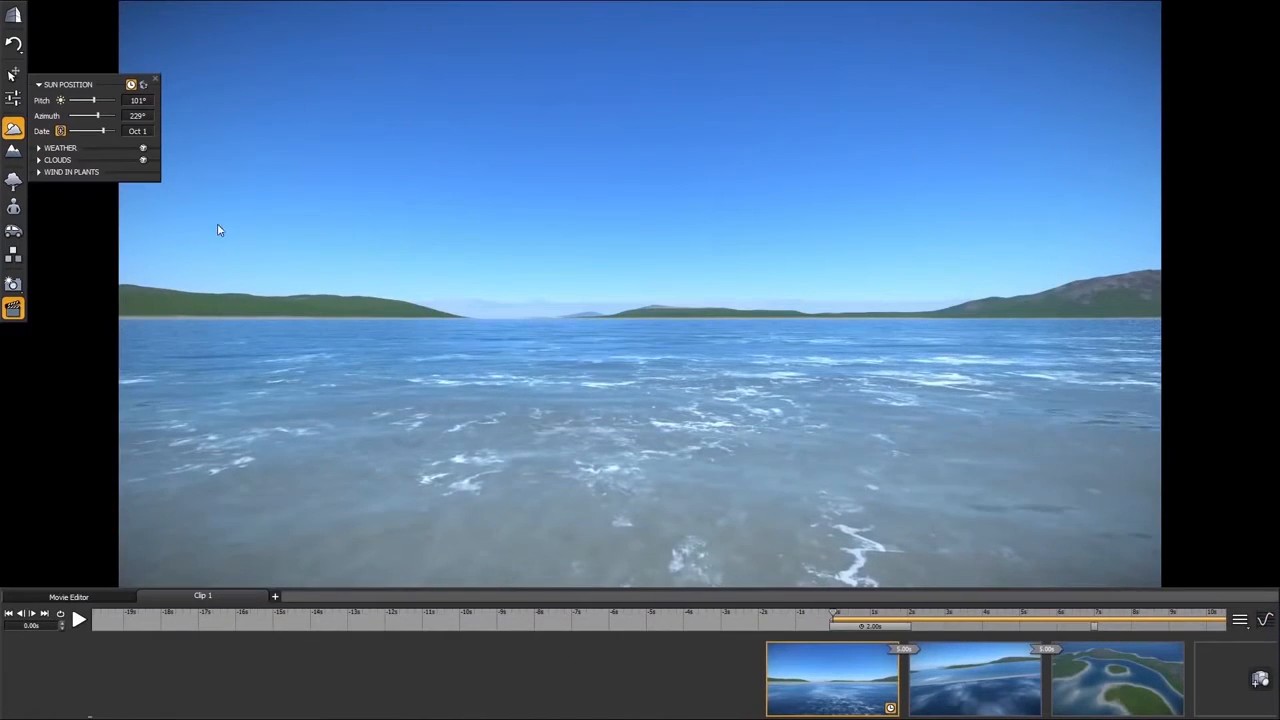
Base the sun position on the custom map location and update the first keyframe with 6:45 AM and north at 229°.
click(143, 86)
click(885, 380)
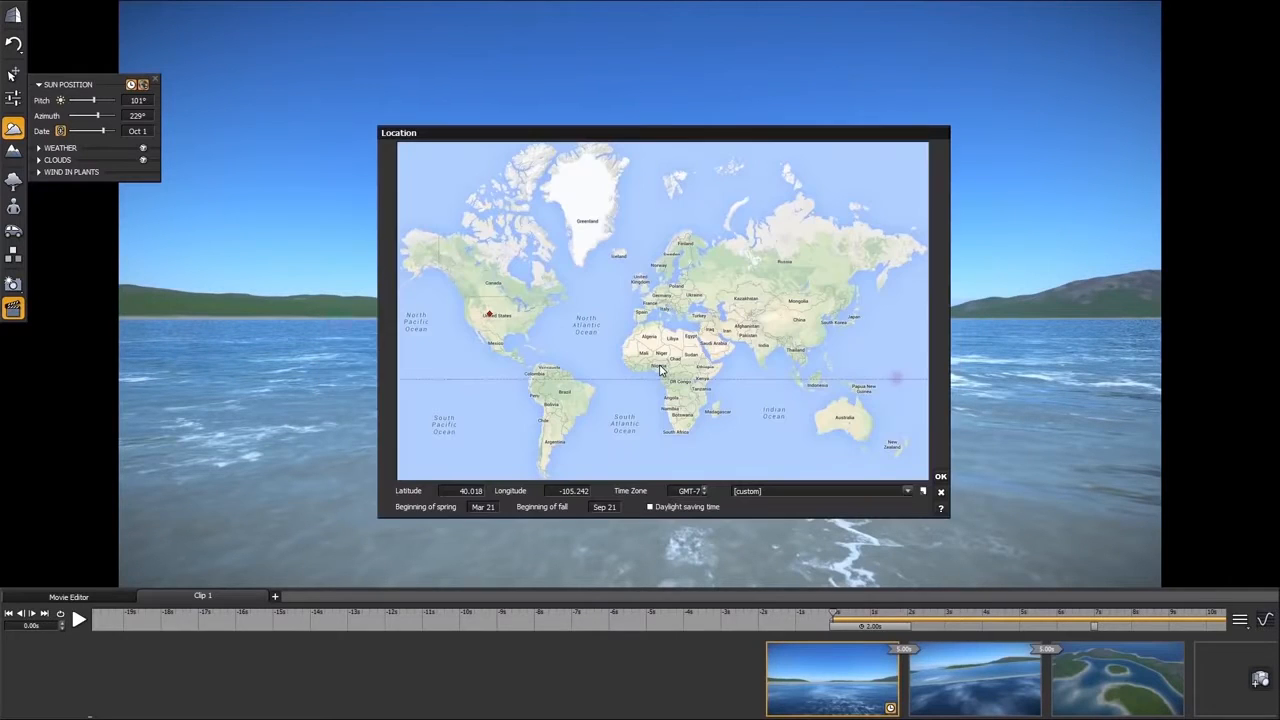
click(940, 476)
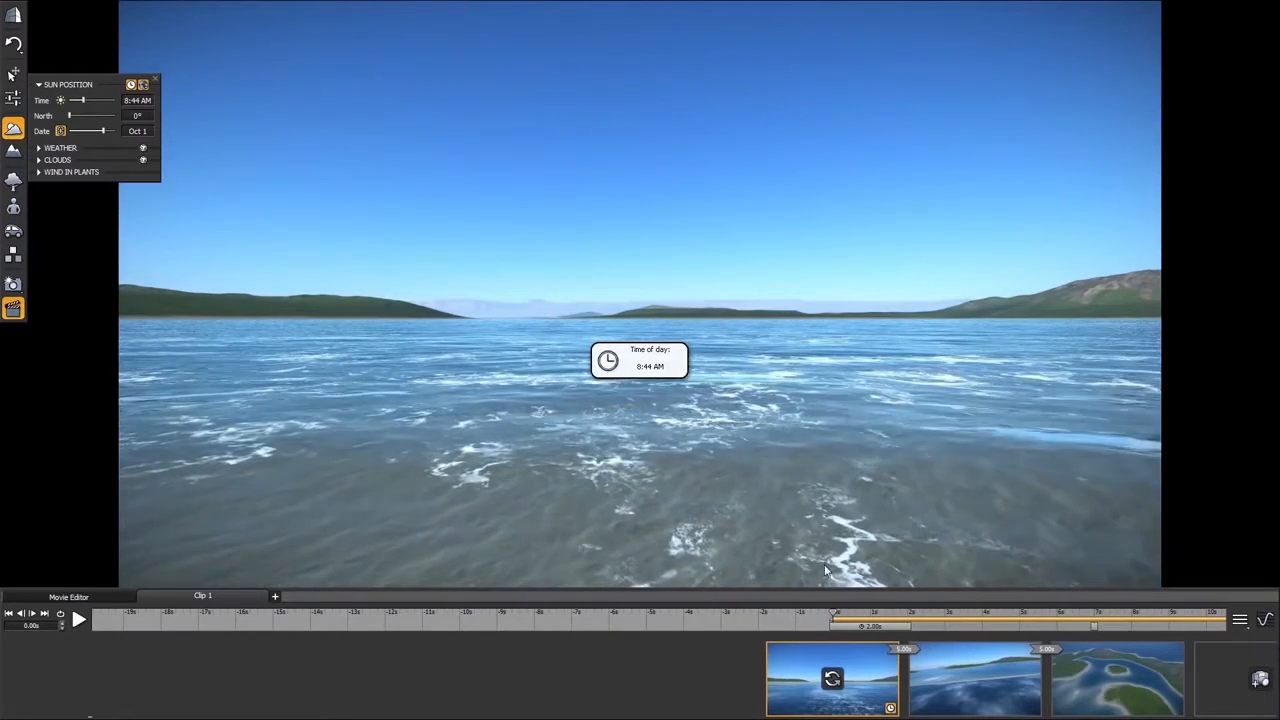
click(876, 674)
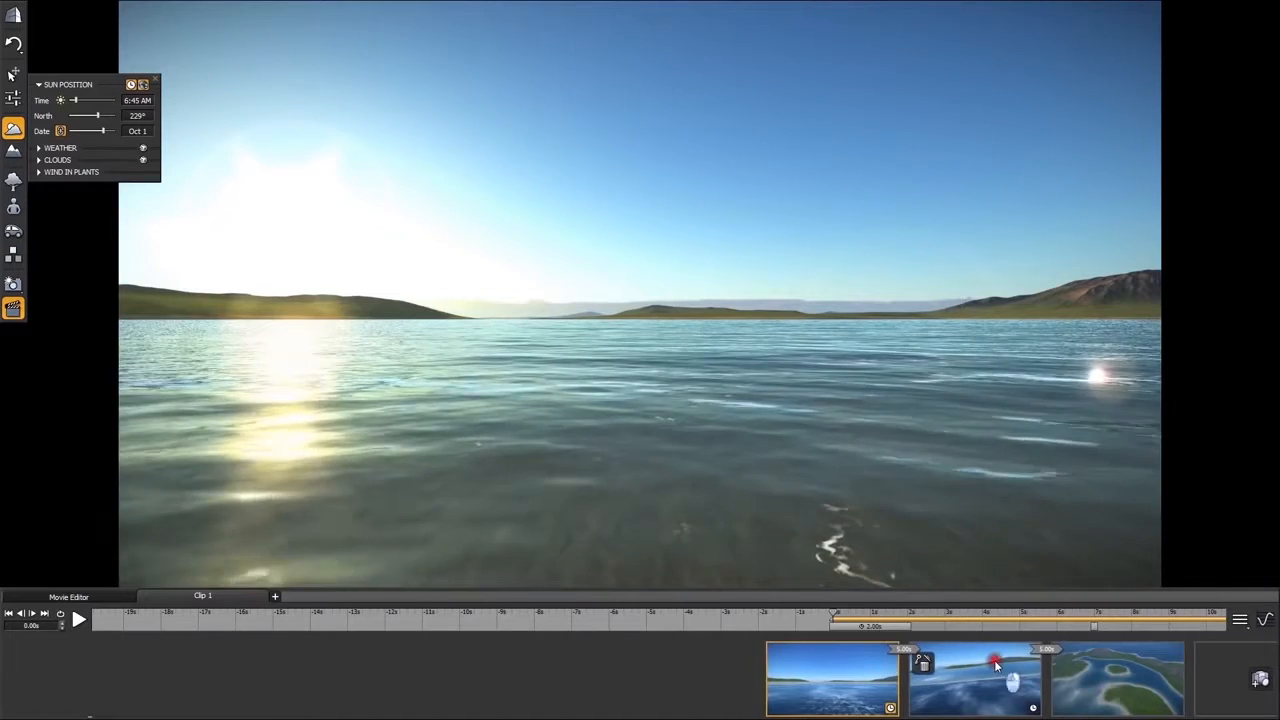
Try setting the time of day to 1:52 PM at the second keyframe and go back to the first keyframe.
click(994, 661)
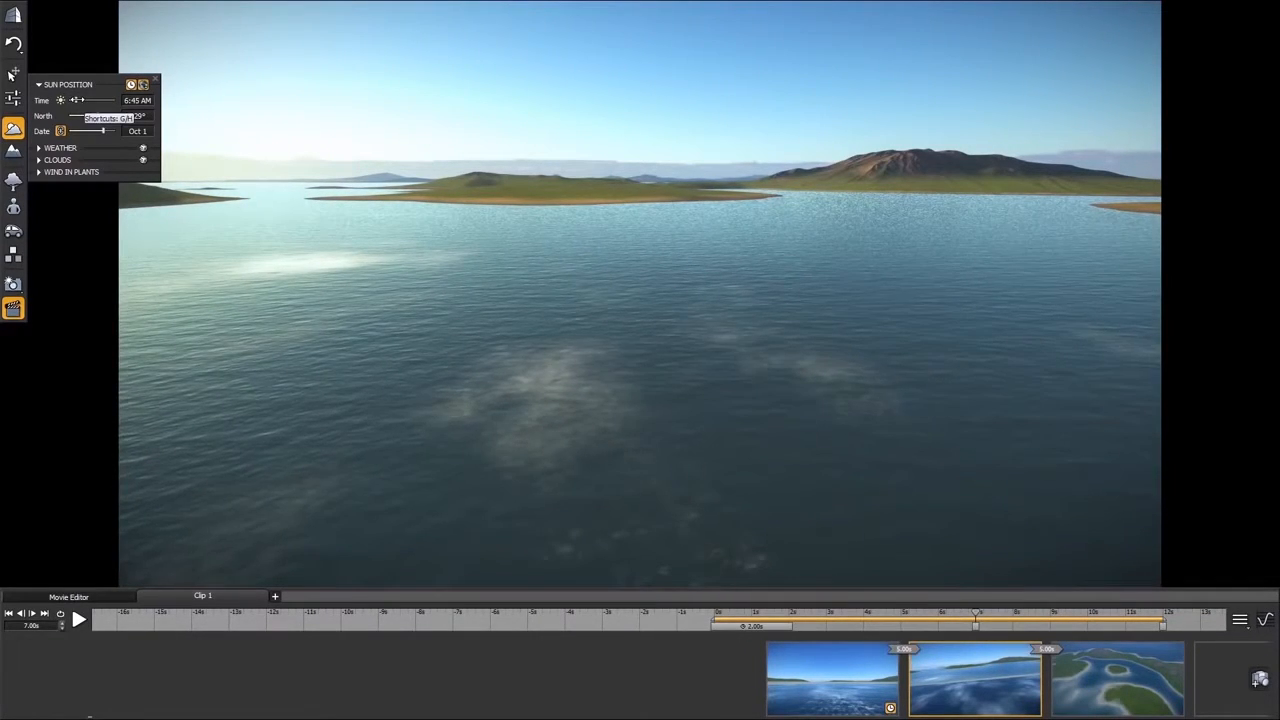
drag(77, 100, 99, 102)
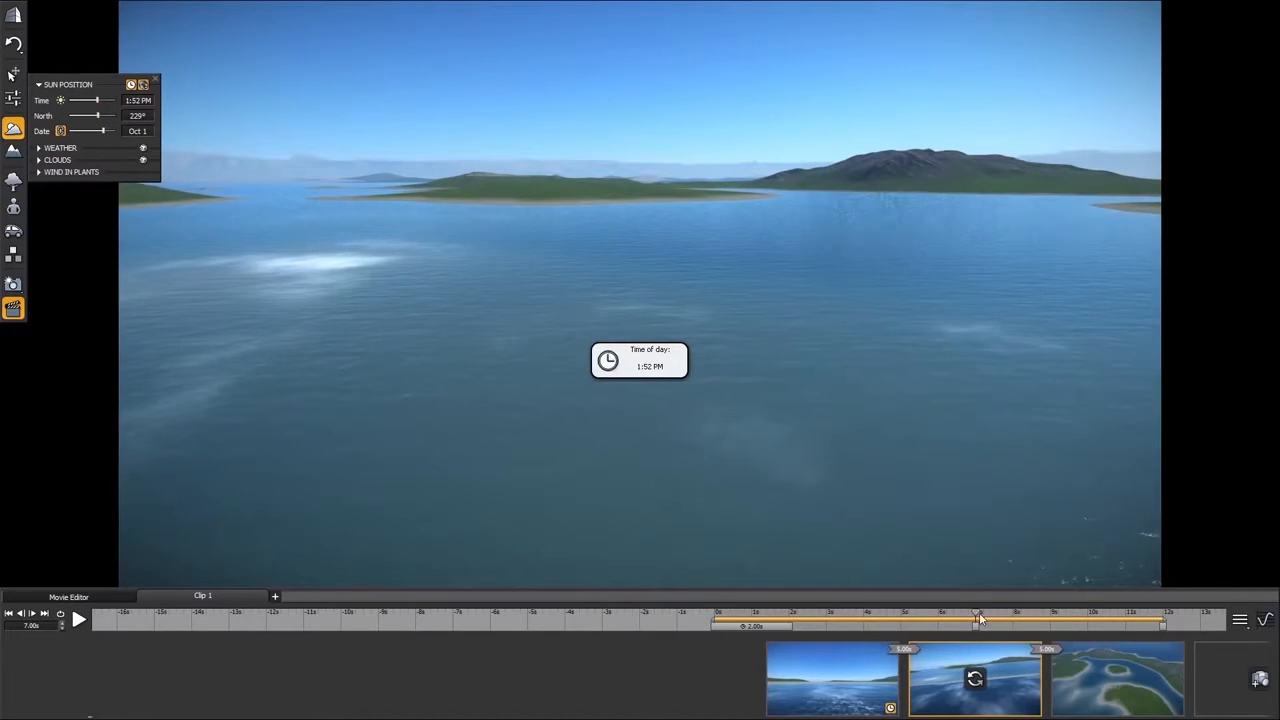
click(829, 662)
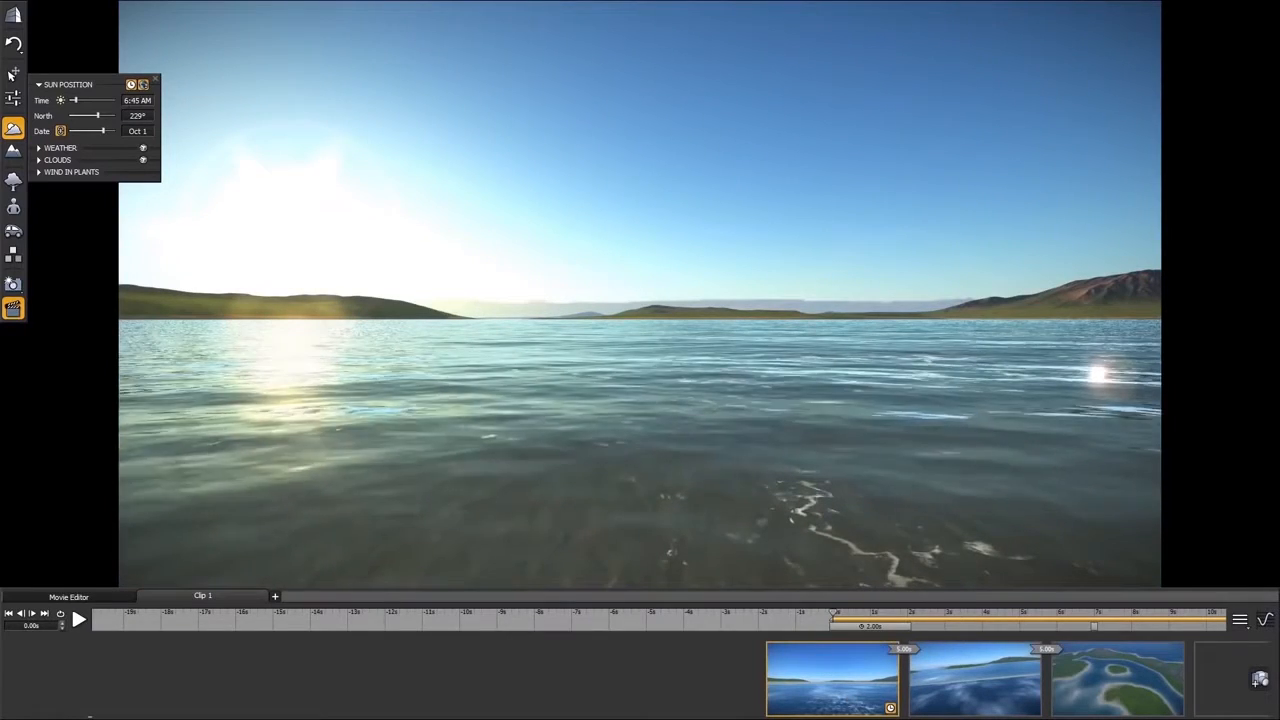
Update the second keyframe with a time of day of 2:20 PM and compare it with the first keyframe.
click(980, 673)
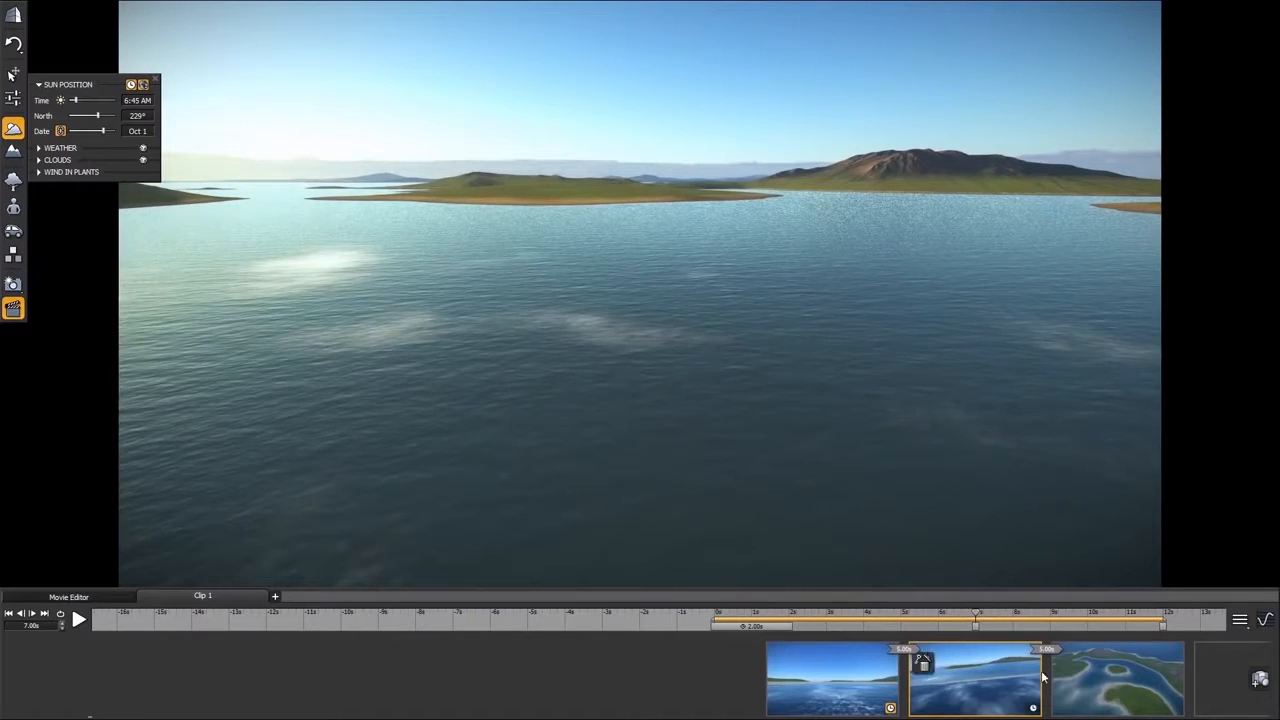
drag(77, 101, 116, 116)
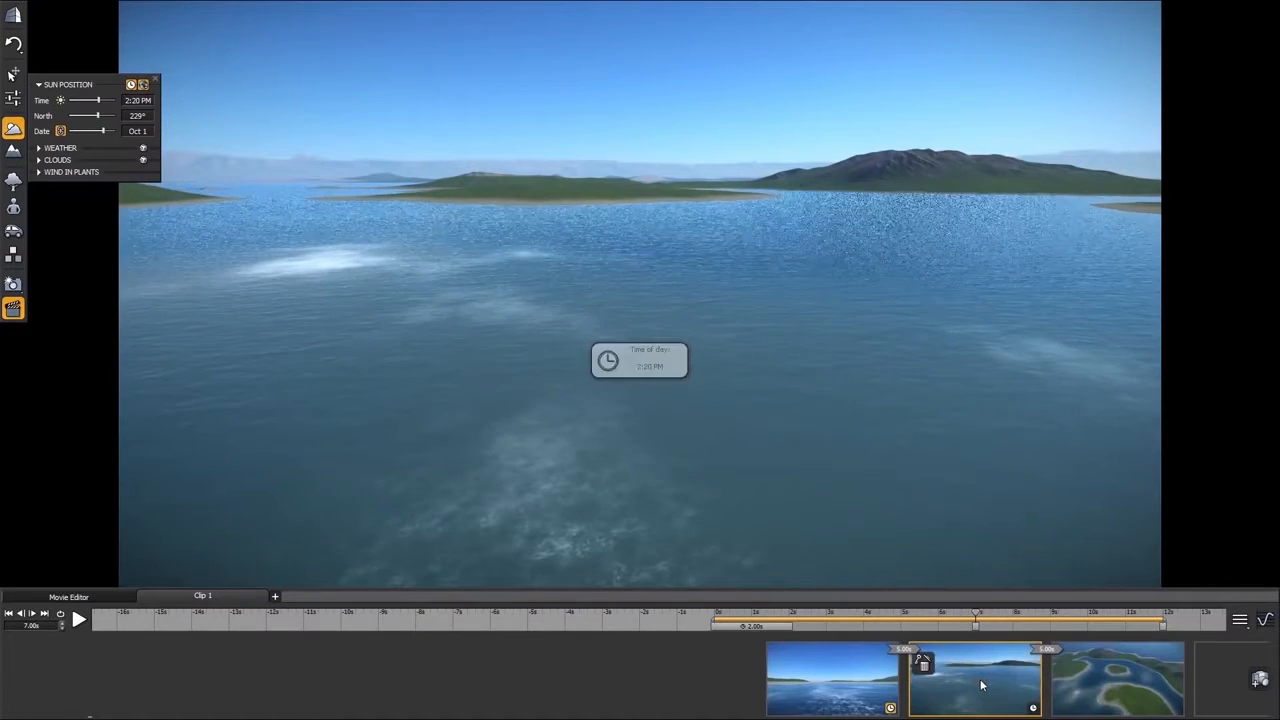
click(839, 676)
click(973, 678)
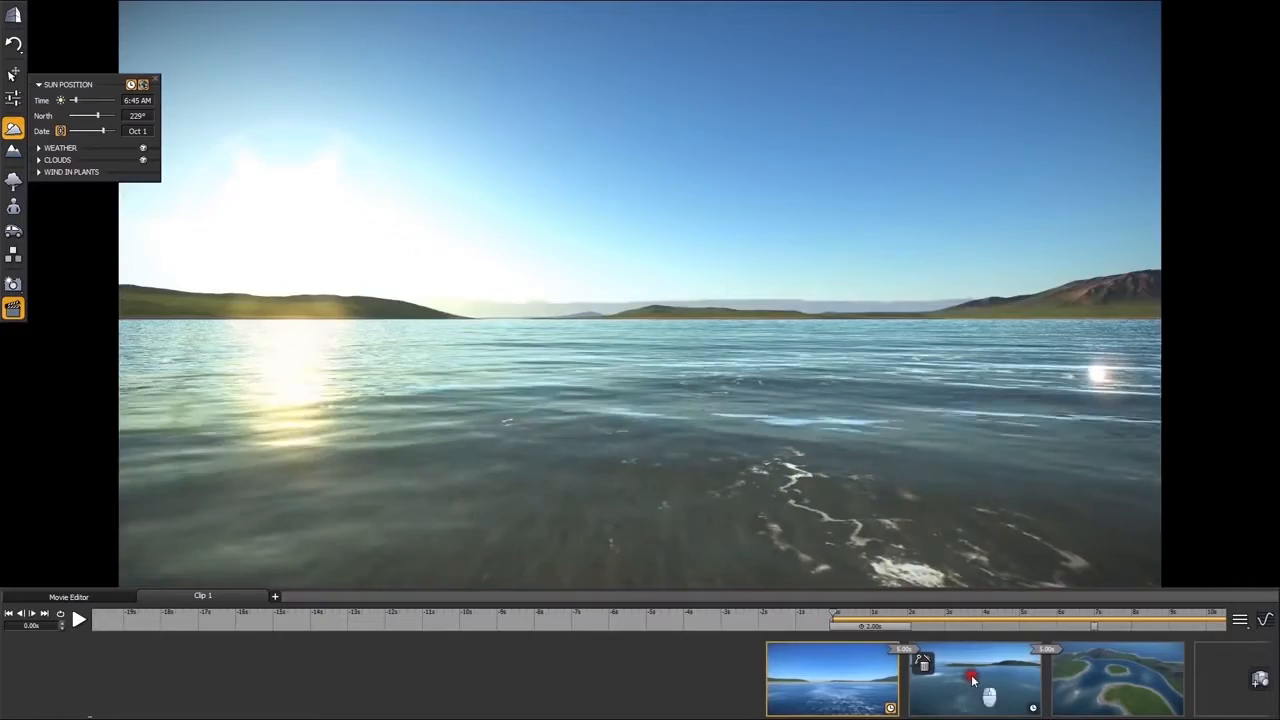
Rewind the clip to the start and play it to preview the changing sun position.
drag(975, 612, 630, 626)
click(78, 619)
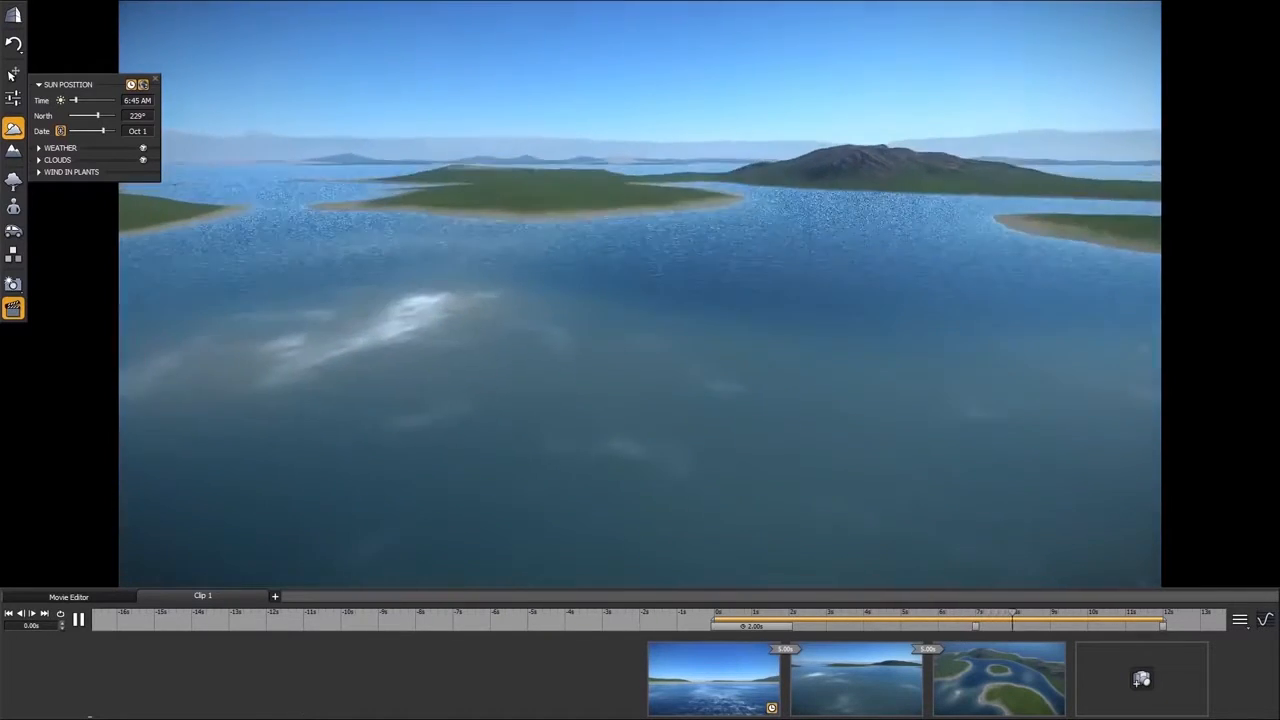
mouse_move(895, 673)
mouse_move(1030, 708)
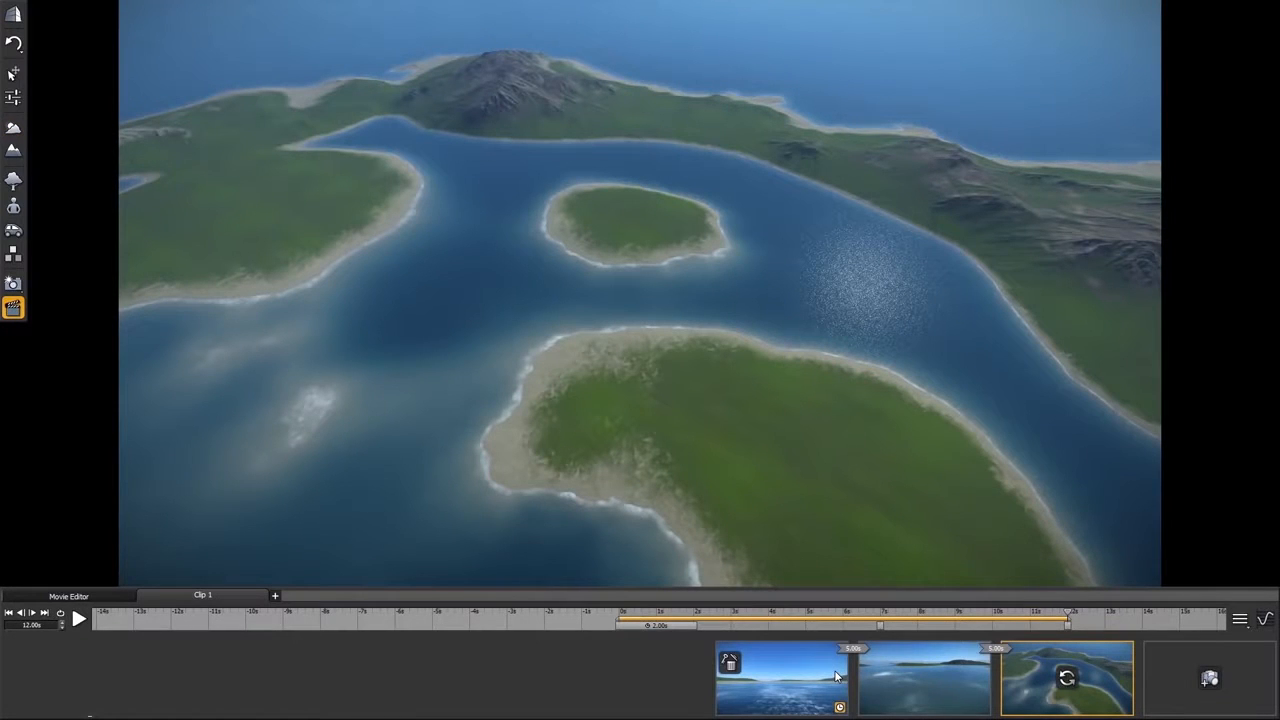
Give the first keyframe a 41% depth of field blur, adjust the focus distance, and update the keyframe.
click(792, 679)
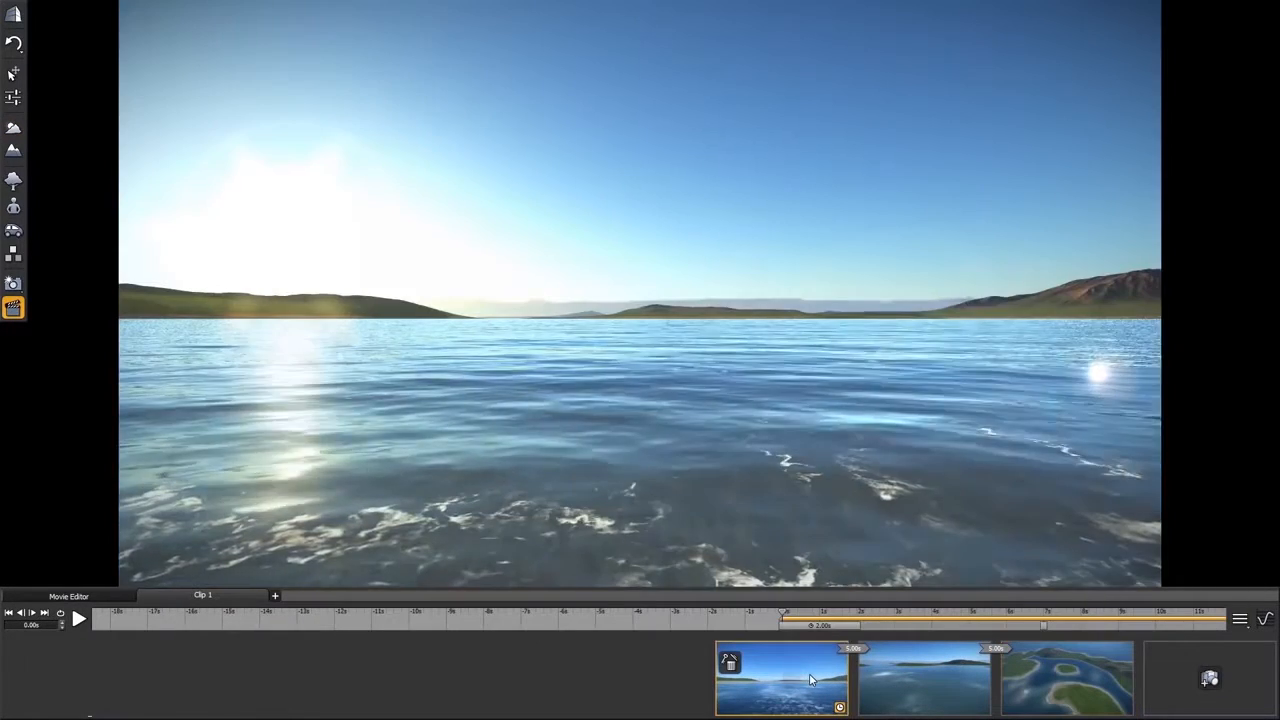
click(13, 97)
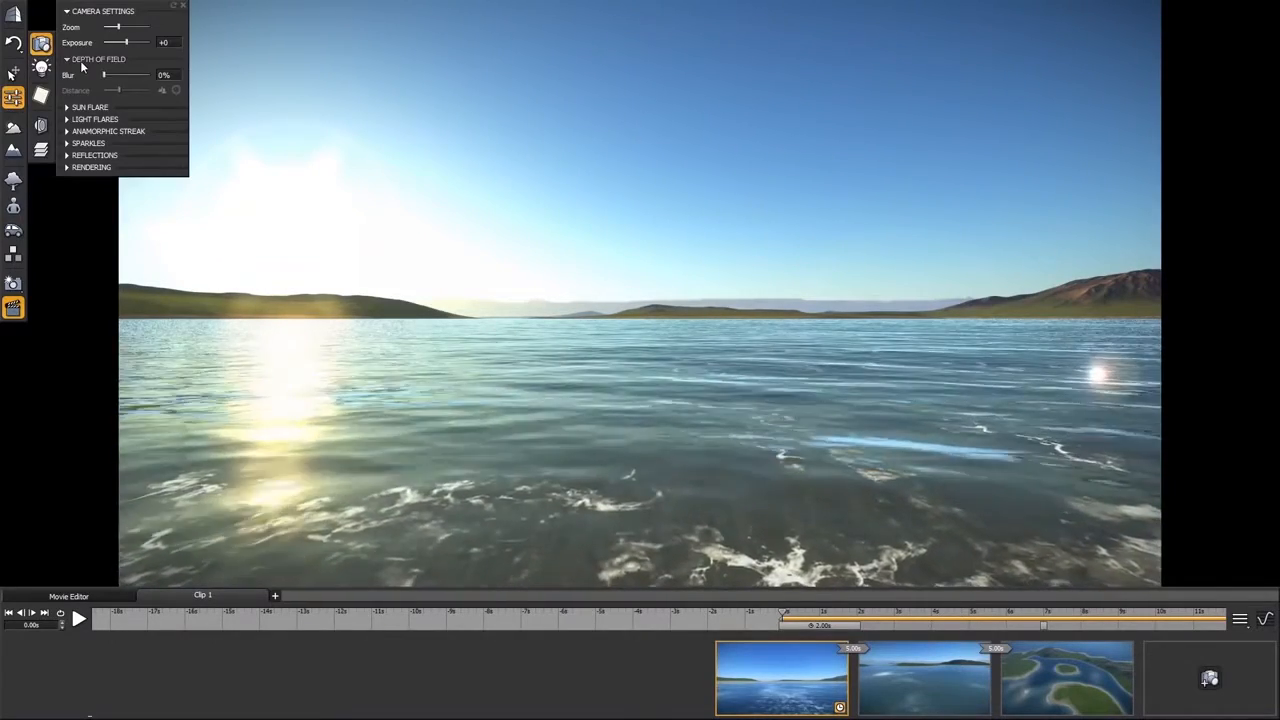
drag(104, 75, 125, 74)
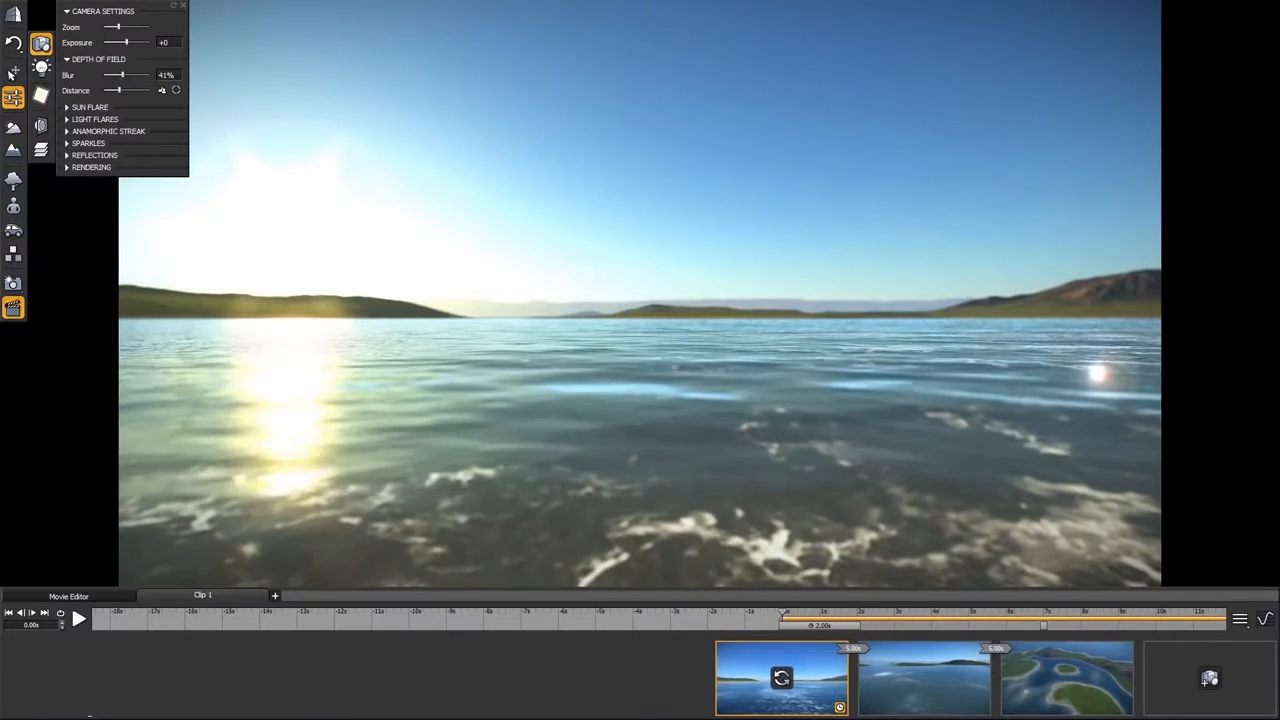
mouse_move(782, 683)
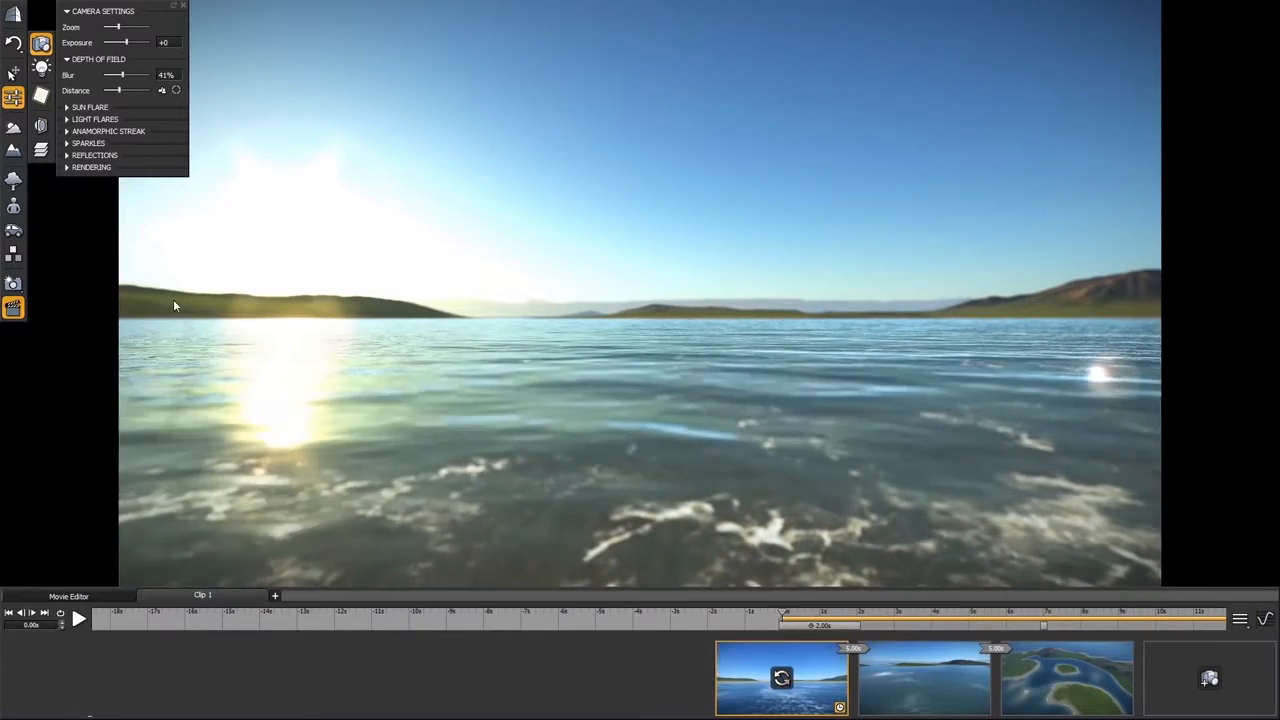
mouse_move(119, 91)
mouse_down()
mouse_move(107, 98)
mouse_move(150, 91)
mouse_move(104, 90)
mouse_move(127, 90)
mouse_up()
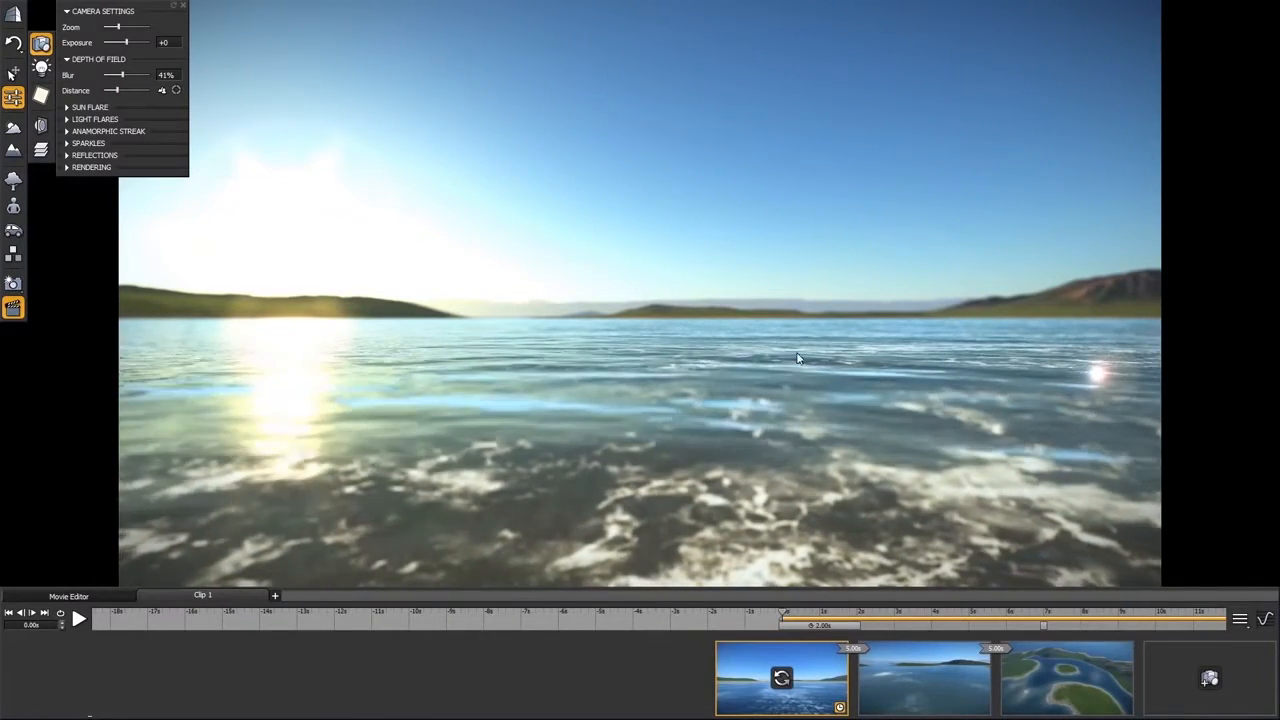
mouse_move(775, 695)
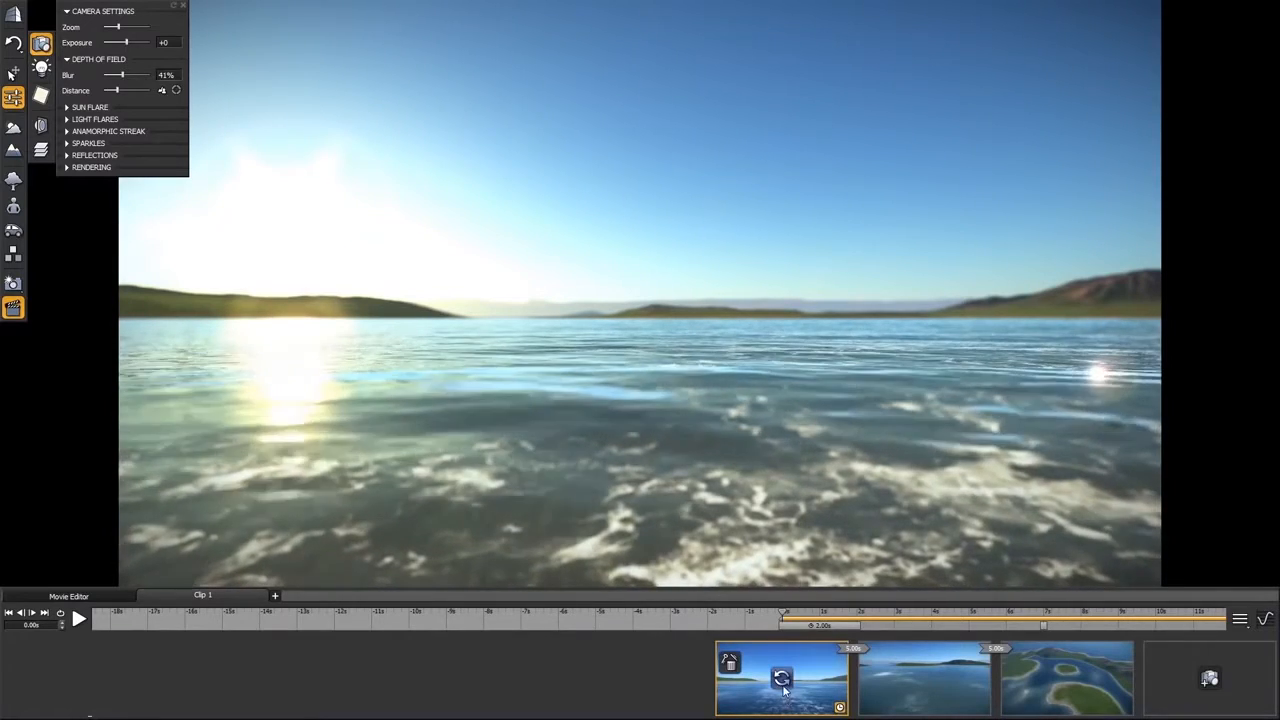
click(782, 678)
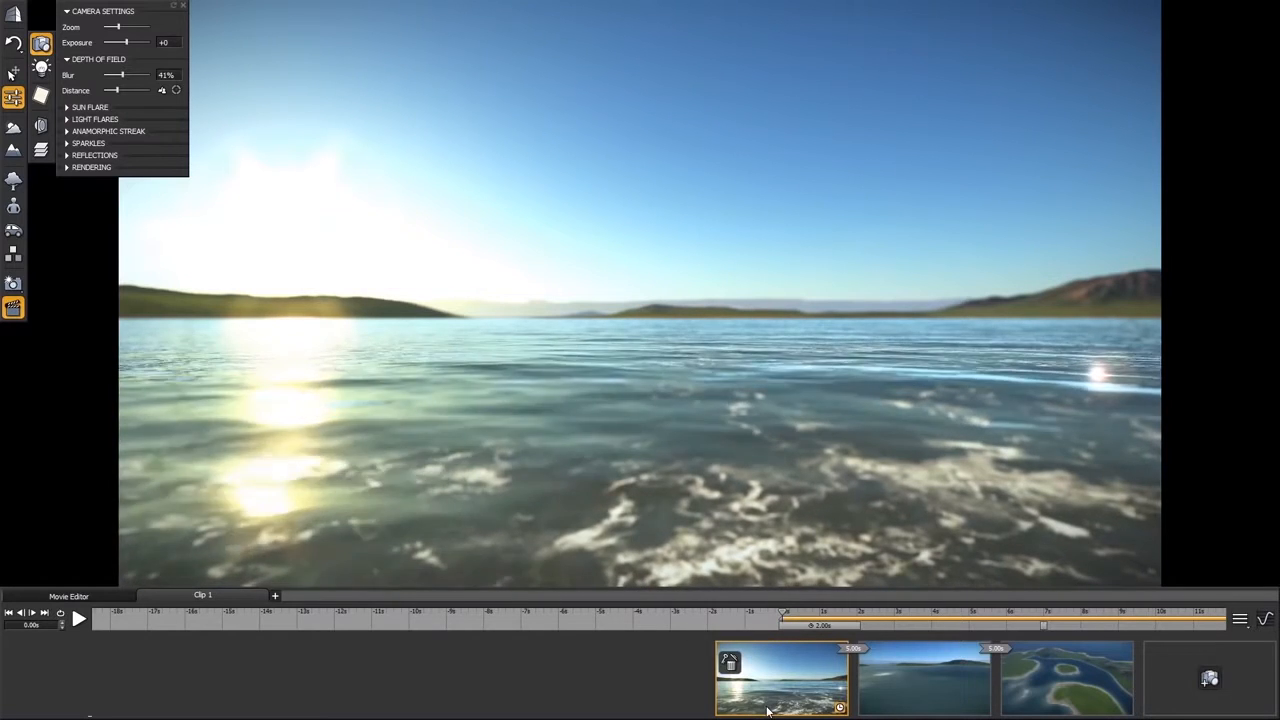
Update the second keyframe with 0% blur and play the clip from its start to preview the focus change.
click(934, 700)
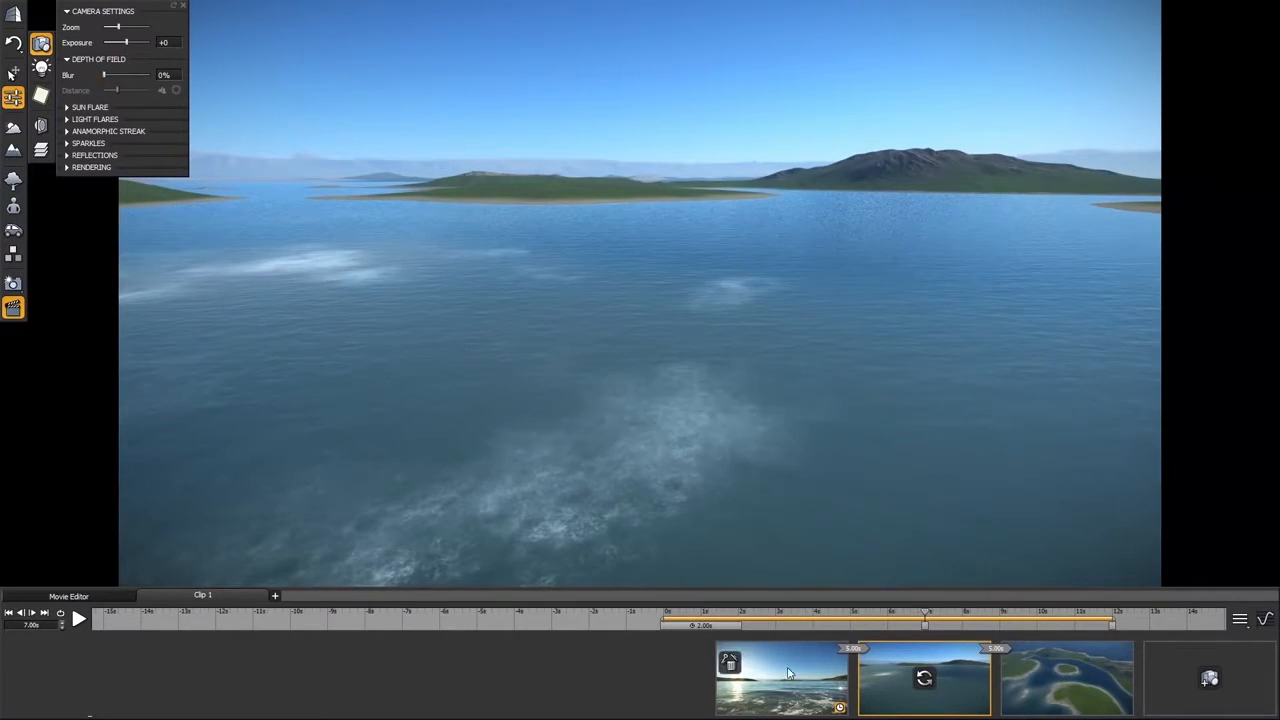
click(925, 681)
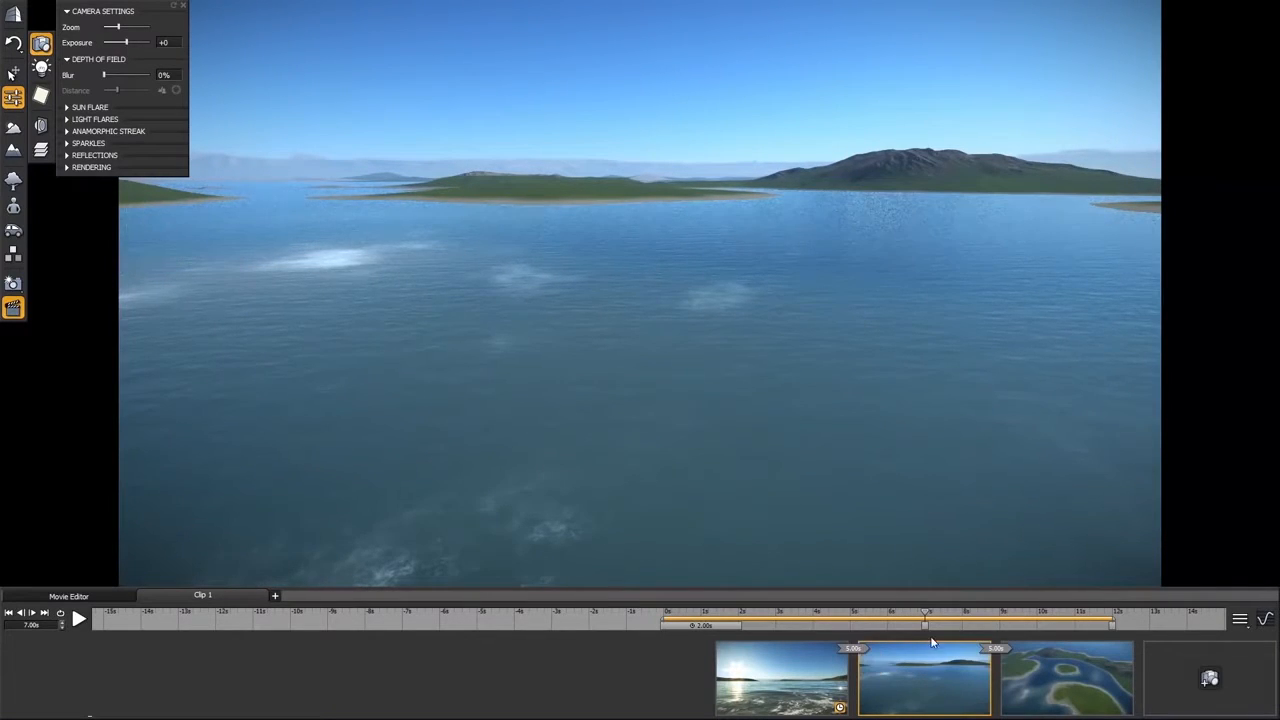
drag(925, 613, 665, 613)
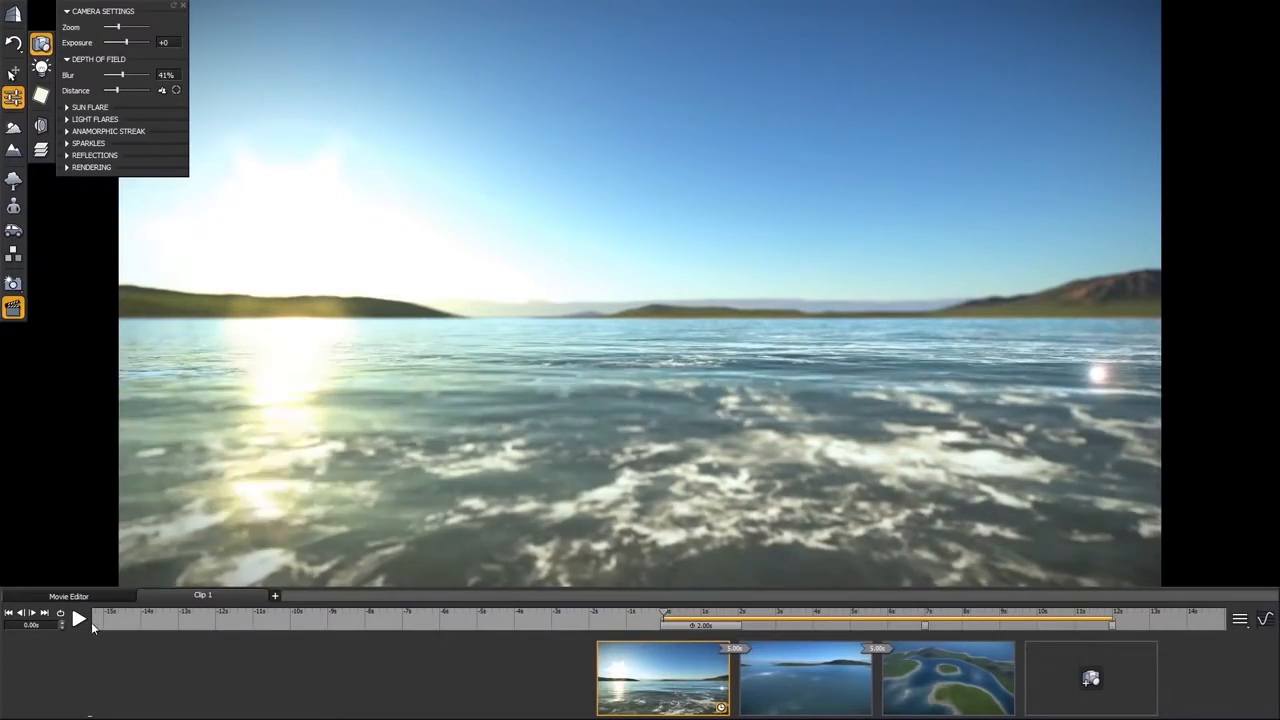
click(79, 619)
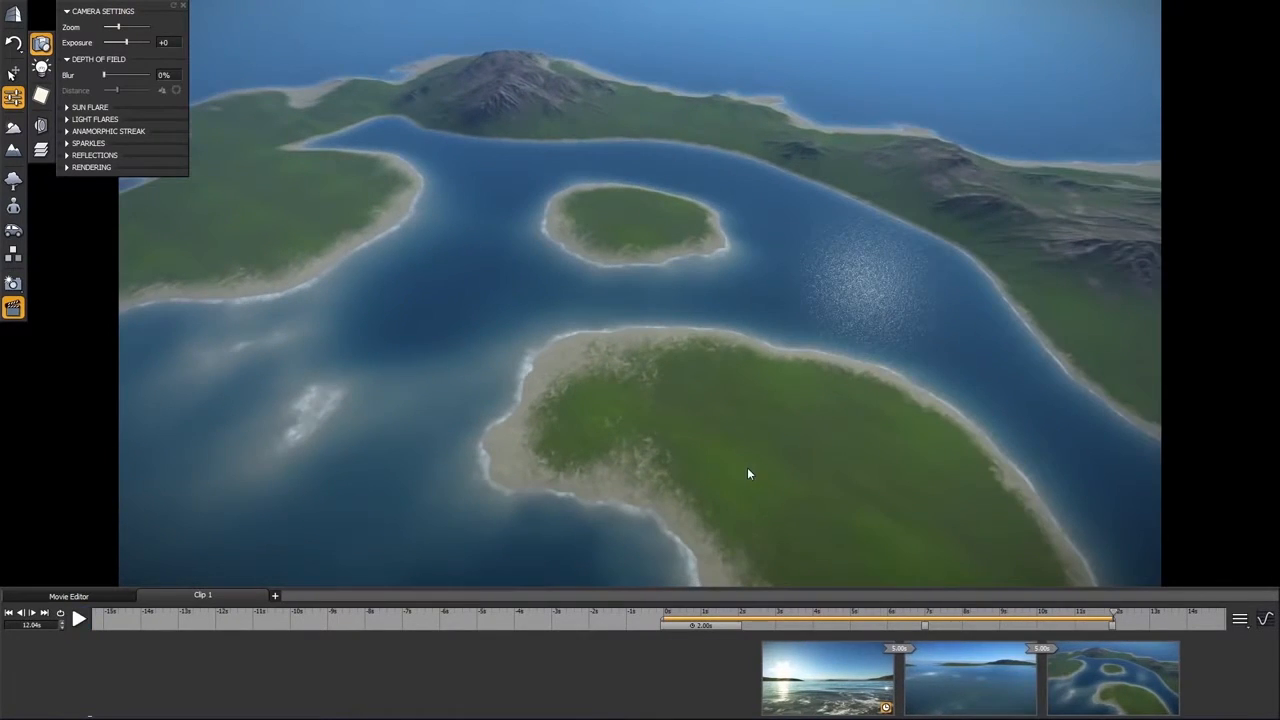
Show the camera focal and blur curves, adjust the focal curve's tangent at the 2-second keyframe, and scrub back near the start.
click(1264, 621)
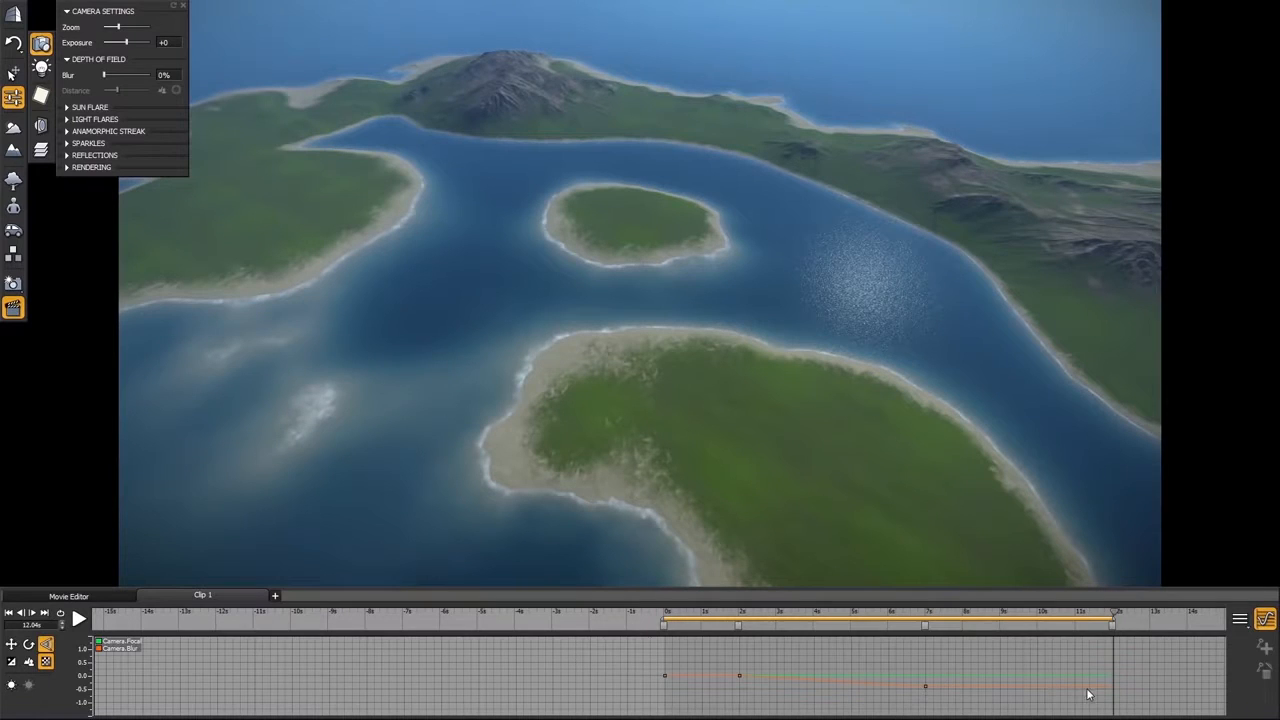
drag(1116, 609, 923, 629)
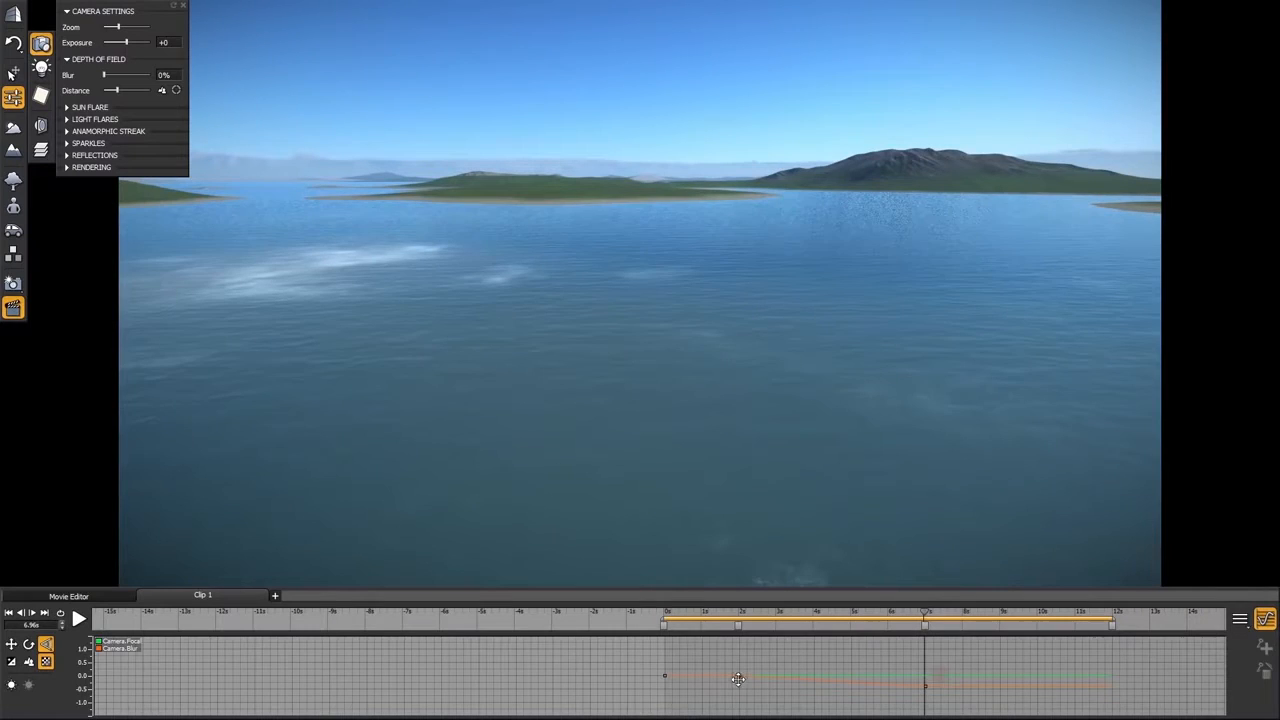
click(739, 677)
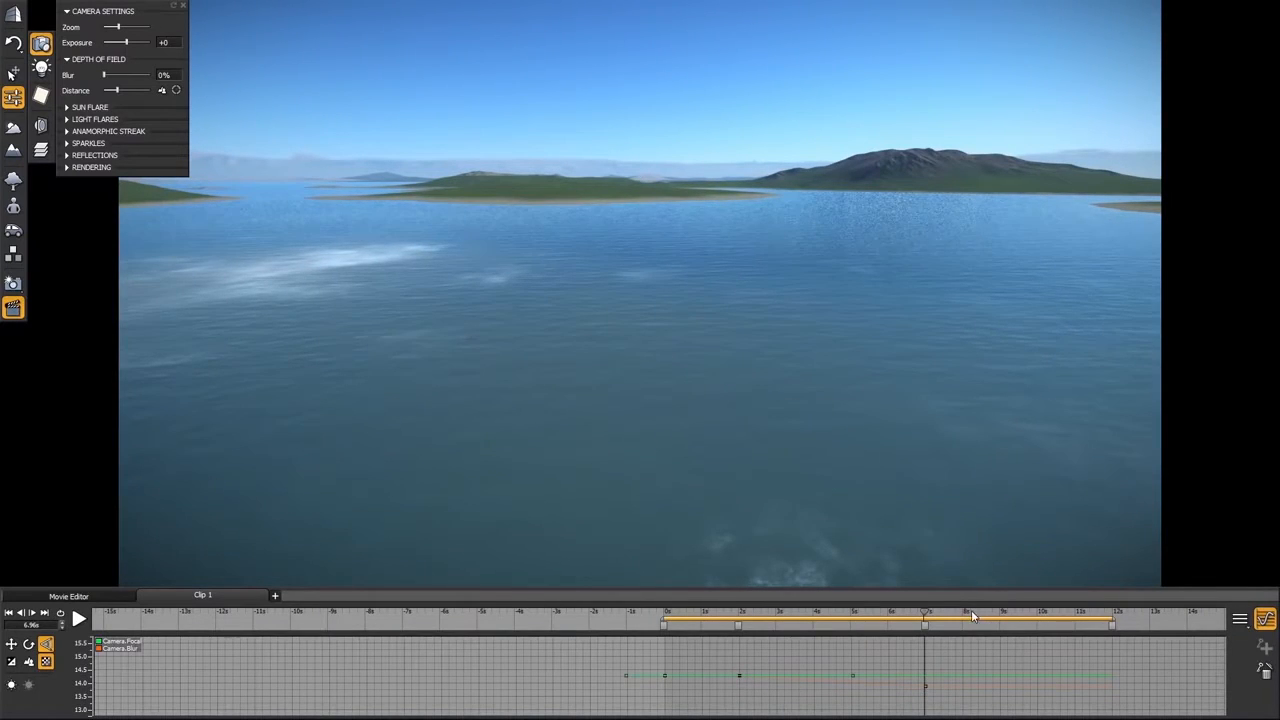
drag(925, 612, 925, 611)
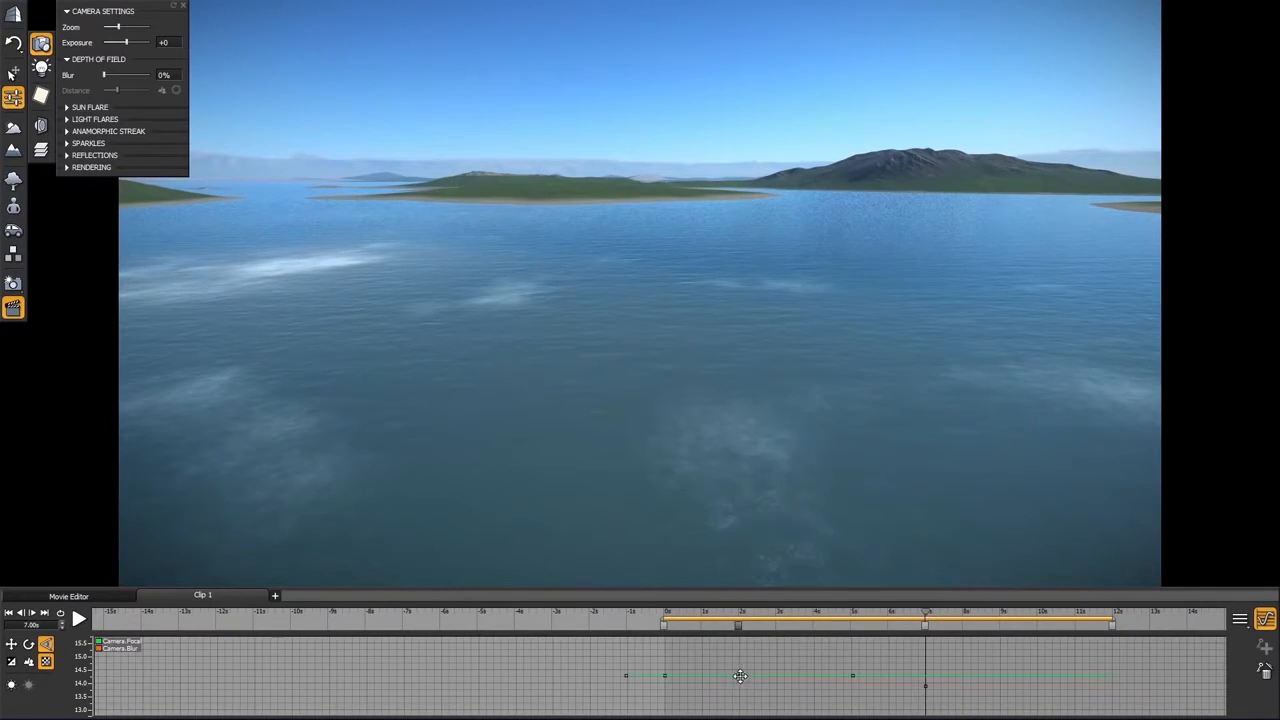
drag(852, 672, 739, 659)
key(Tab)
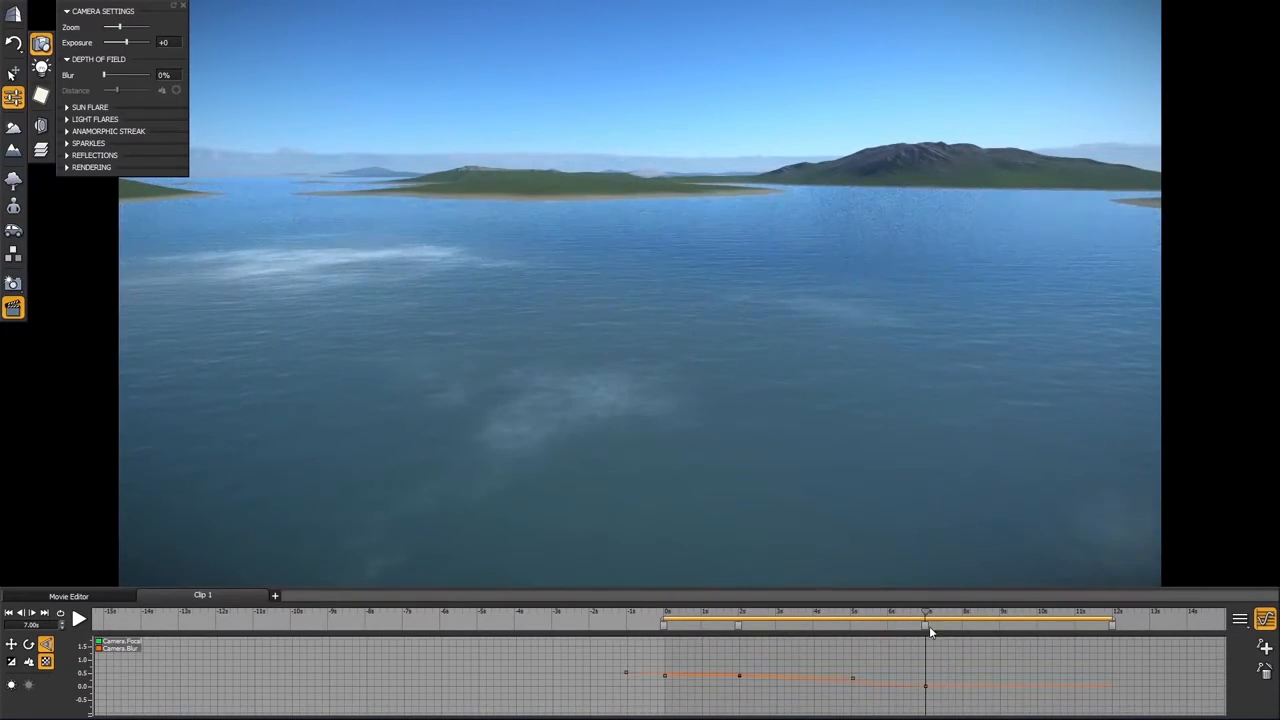
drag(925, 612, 685, 643)
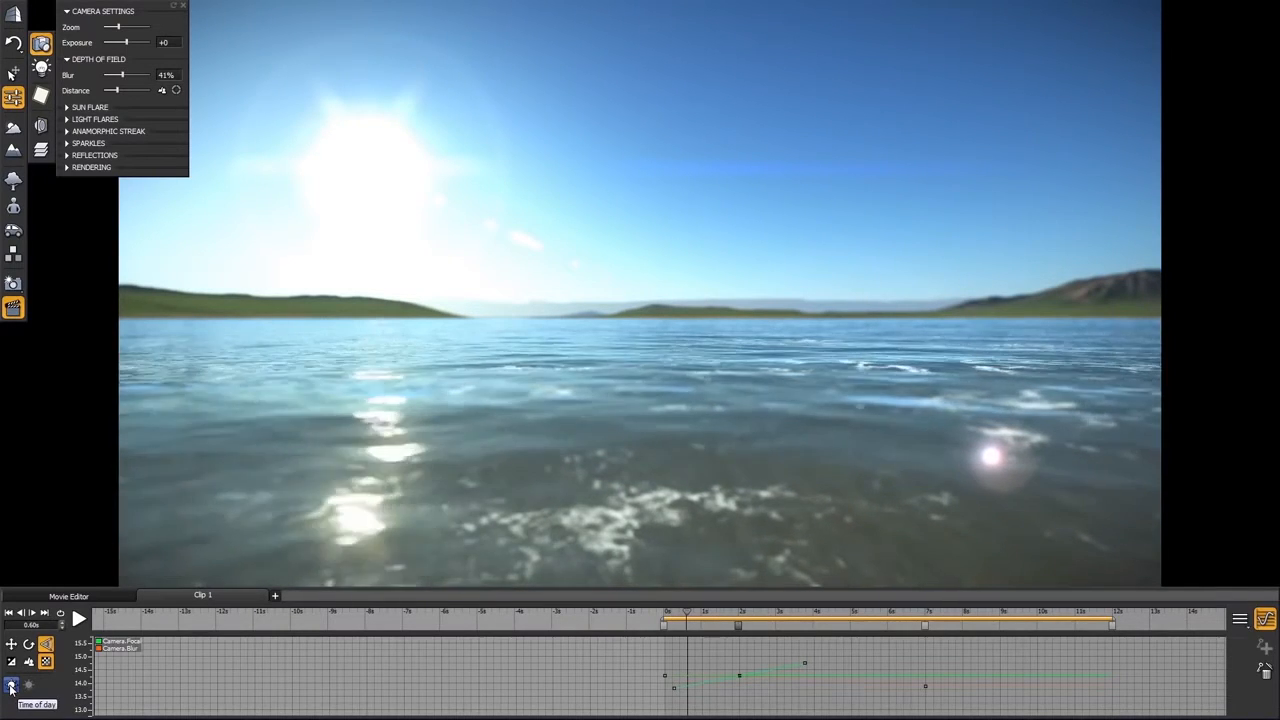
Display only the time of day curve and scrub through the clip to its end.
click(11, 686)
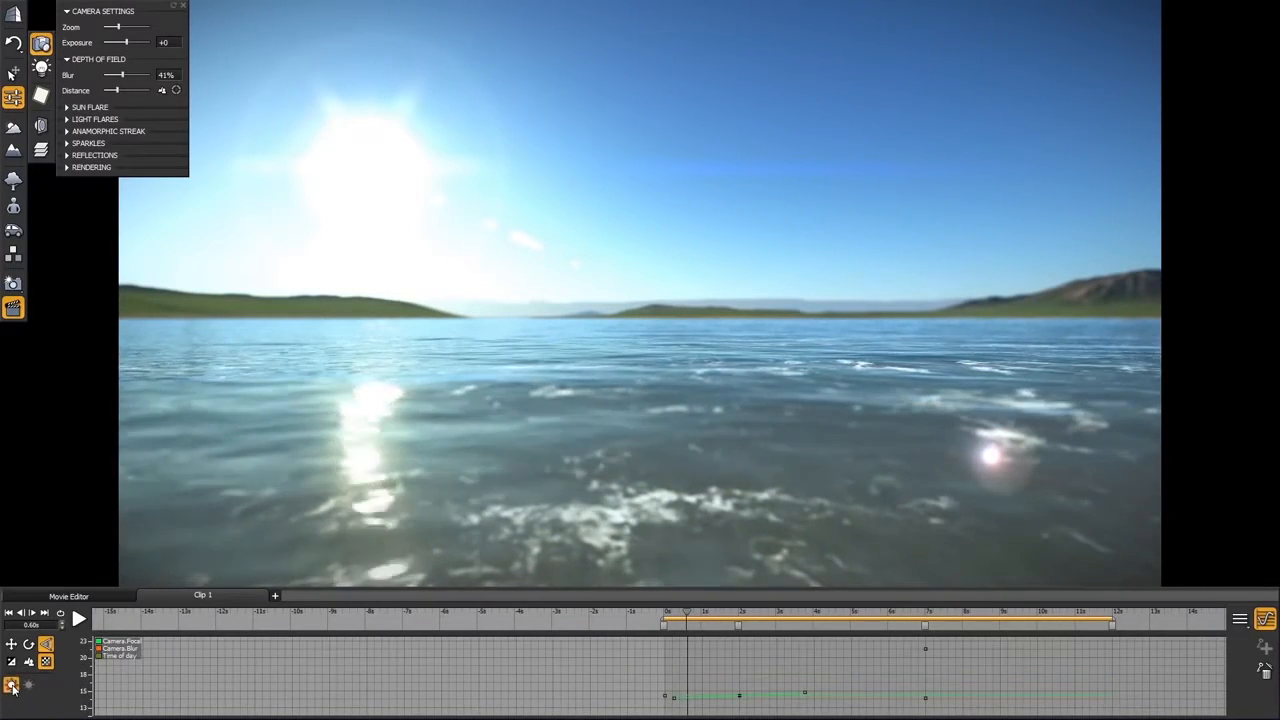
click(48, 662)
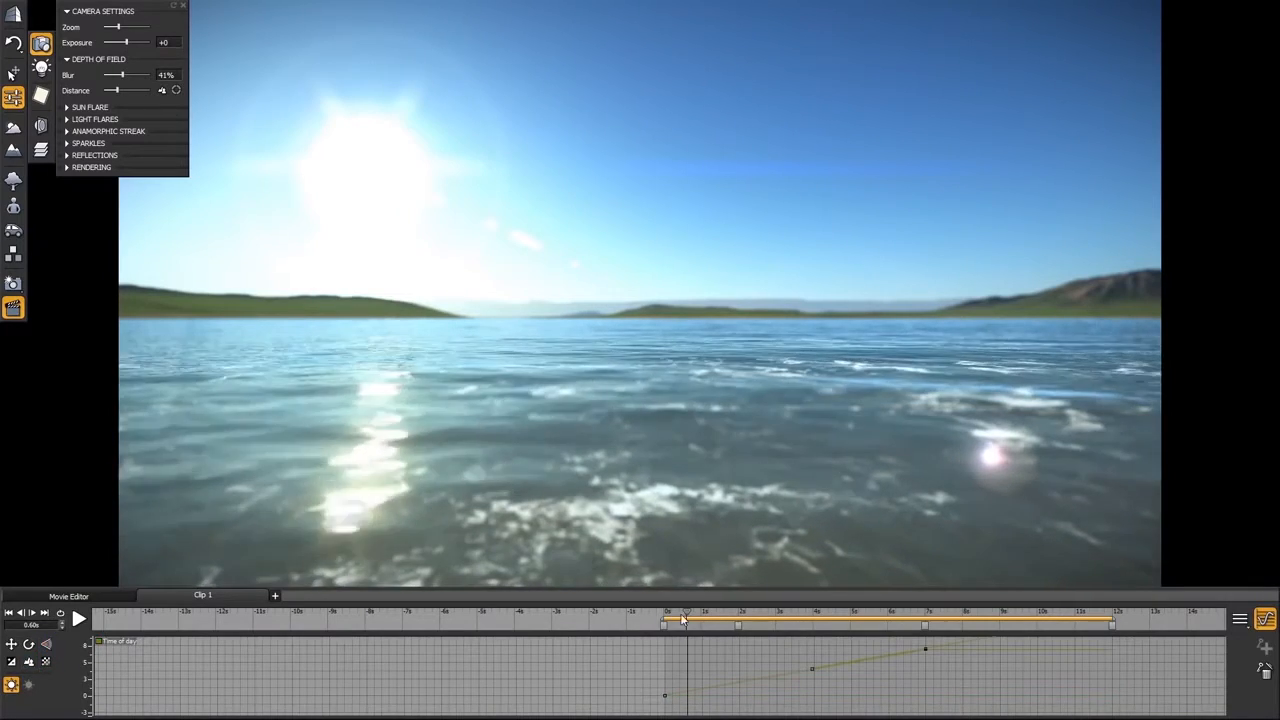
drag(693, 617, 1125, 642)
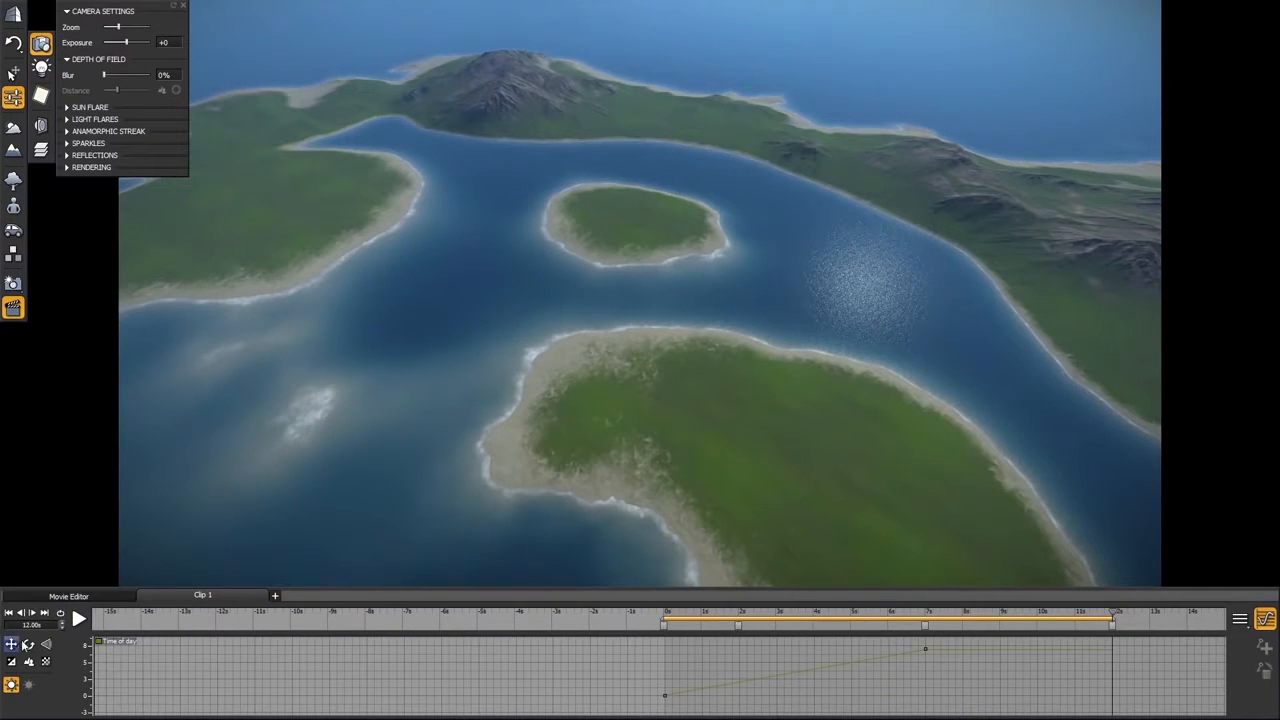
Rewind the clip, play it from the start, and pause the playback.
click(9, 613)
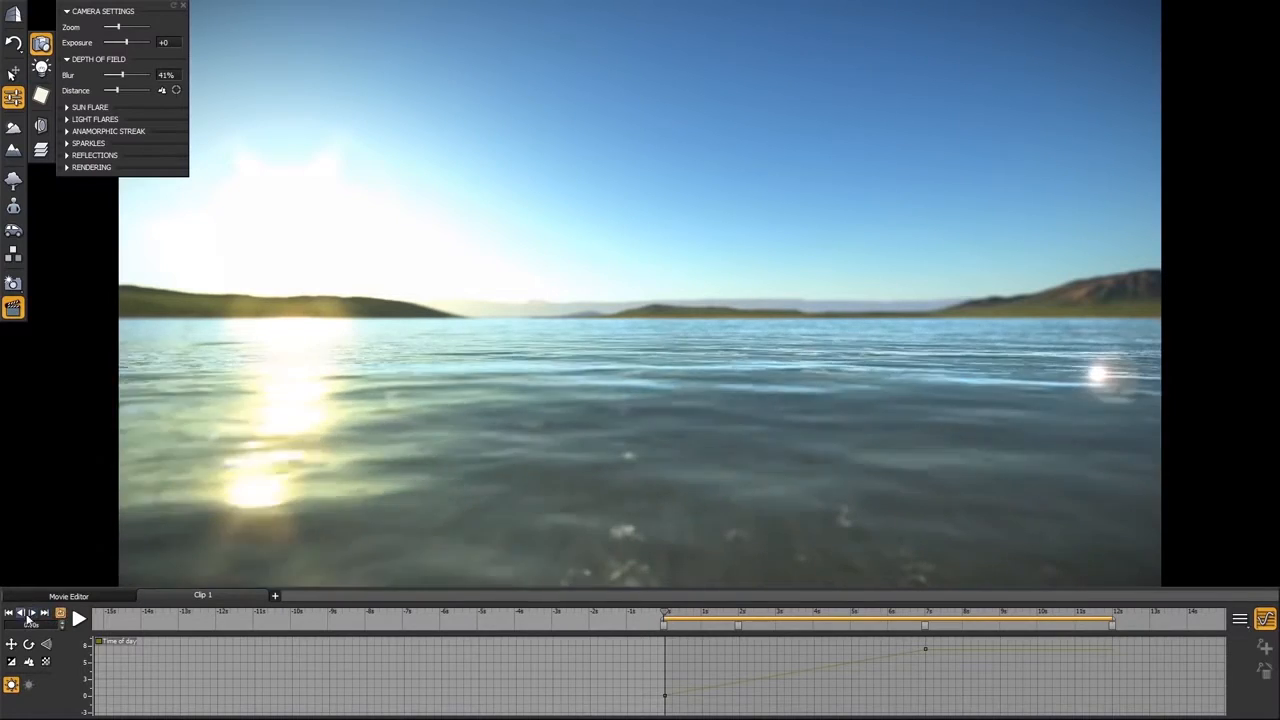
click(79, 620)
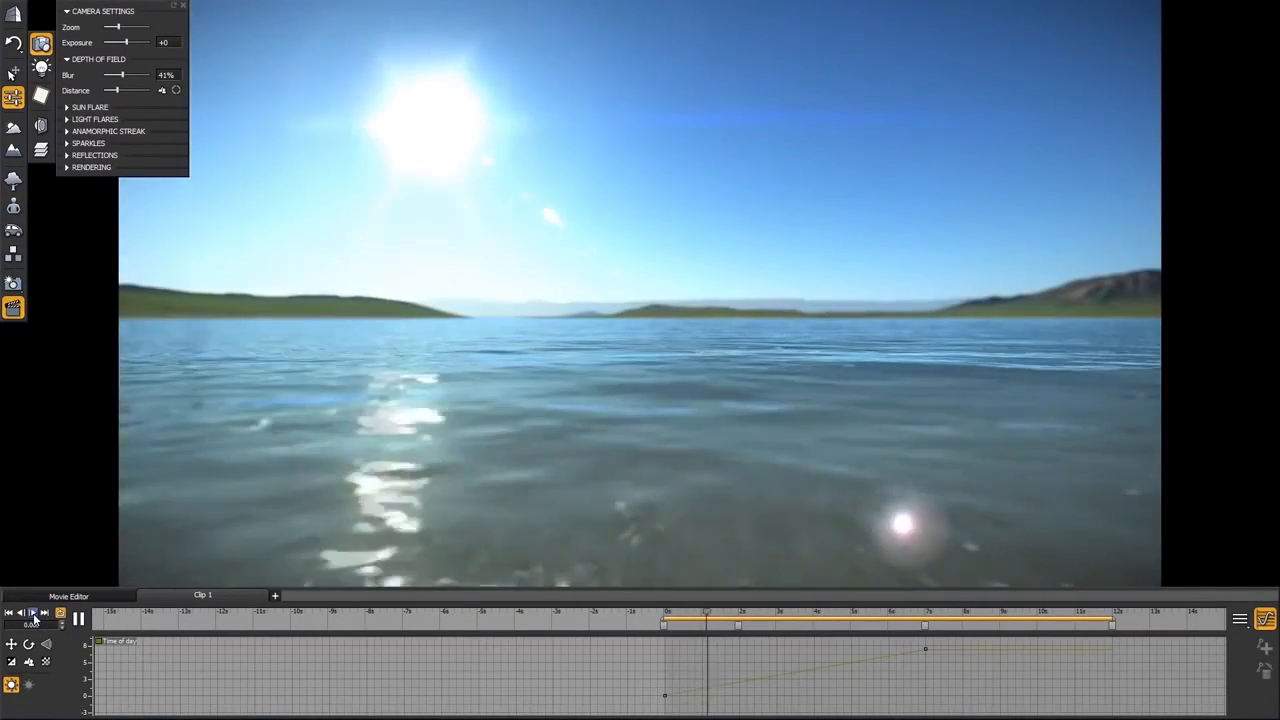
click(80, 620)
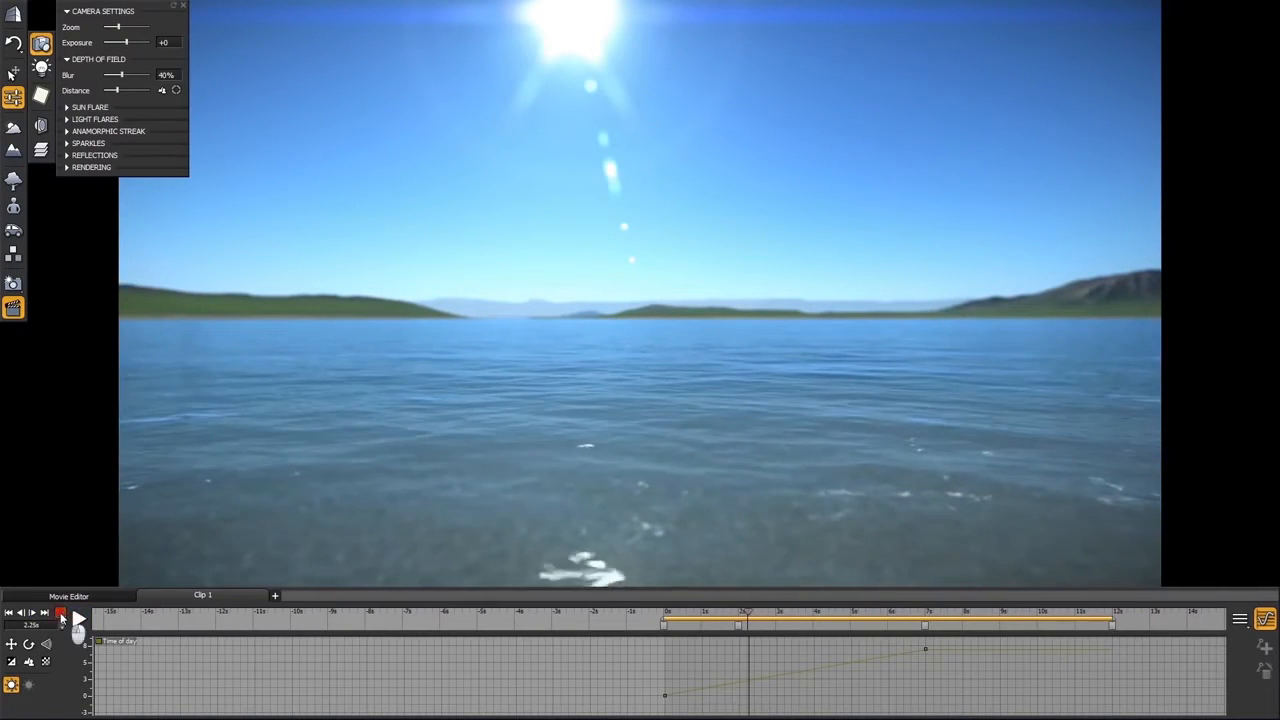
Step backward and forward through the clip's keyframes and try nudging the current time.
click(28, 613)
click(27, 614)
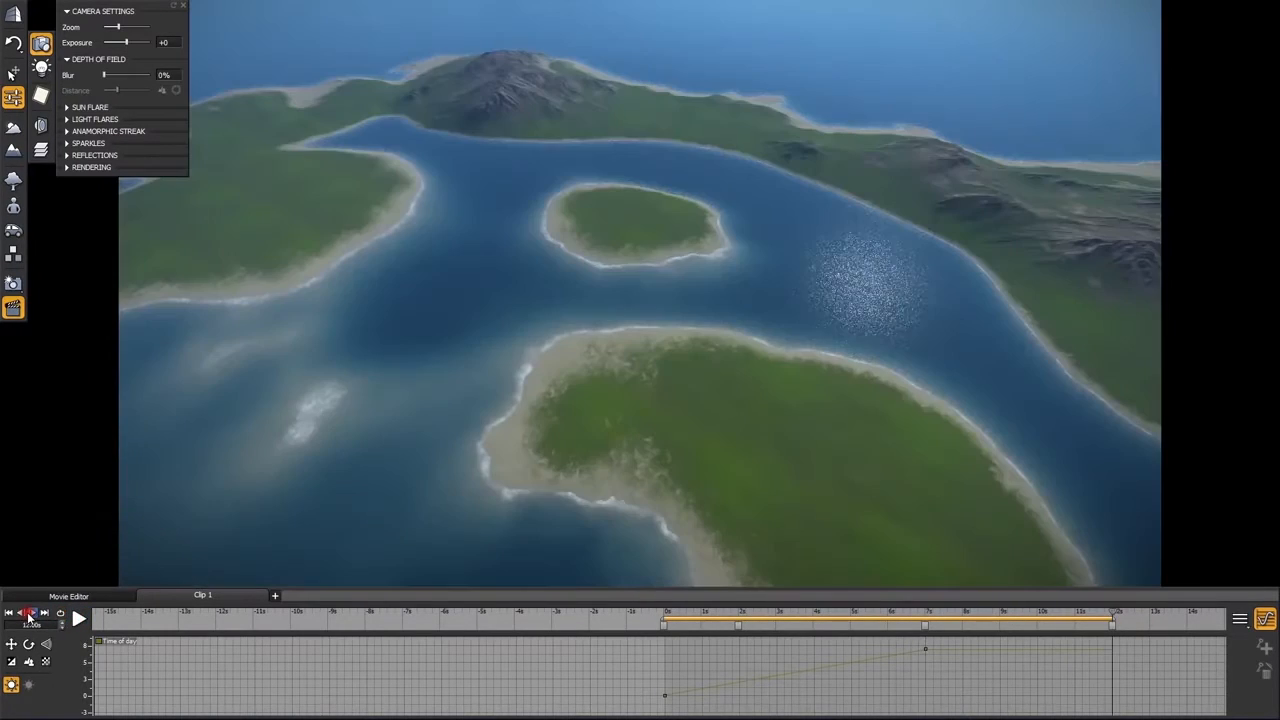
click(24, 614)
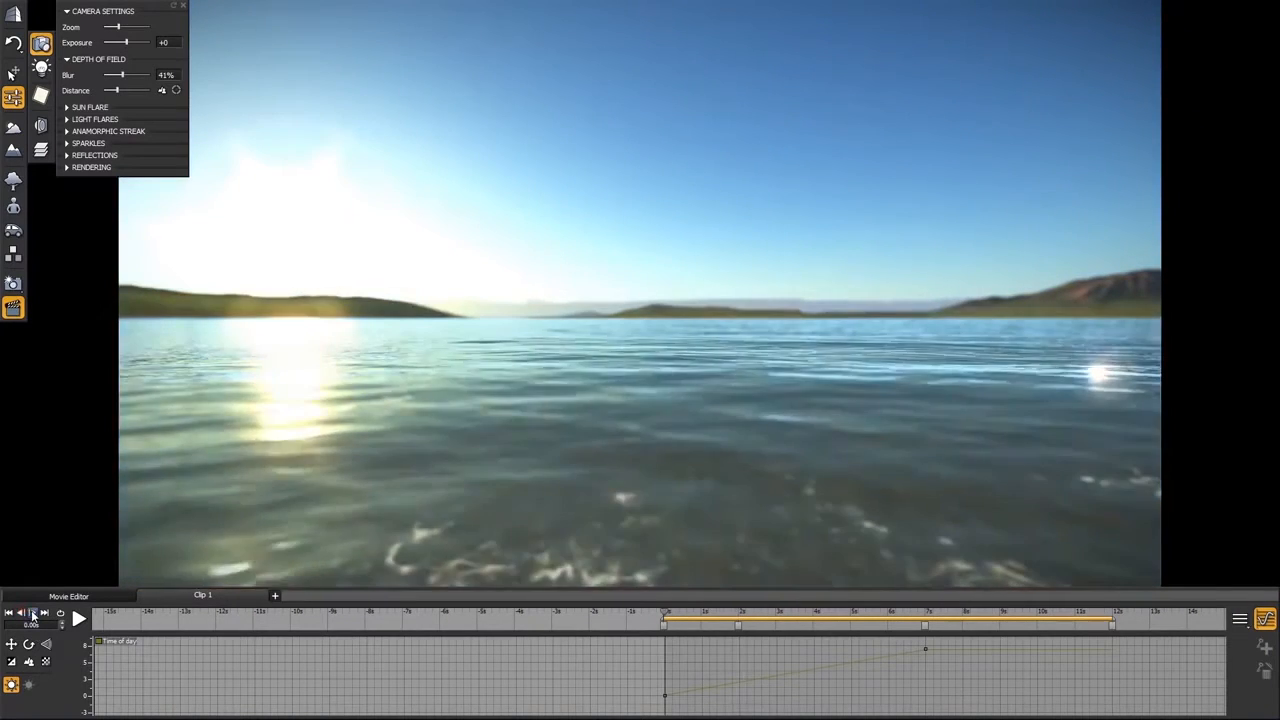
click(32, 614)
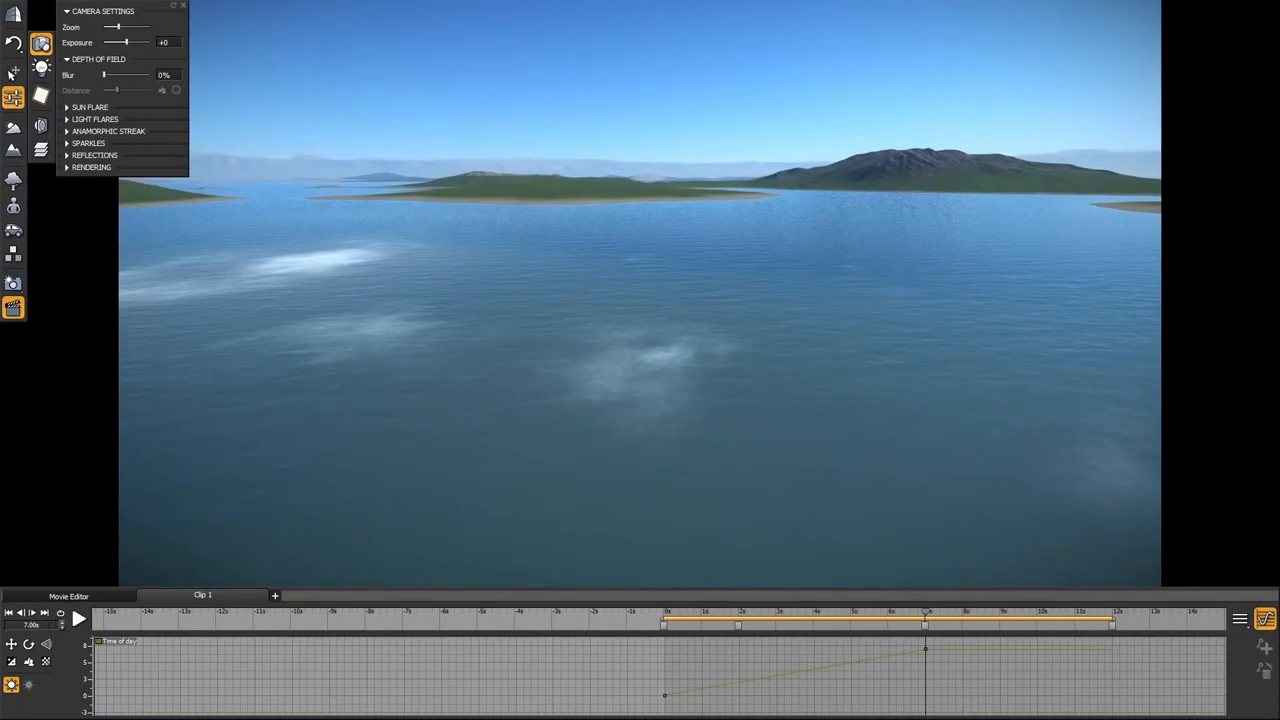
click(61, 622)
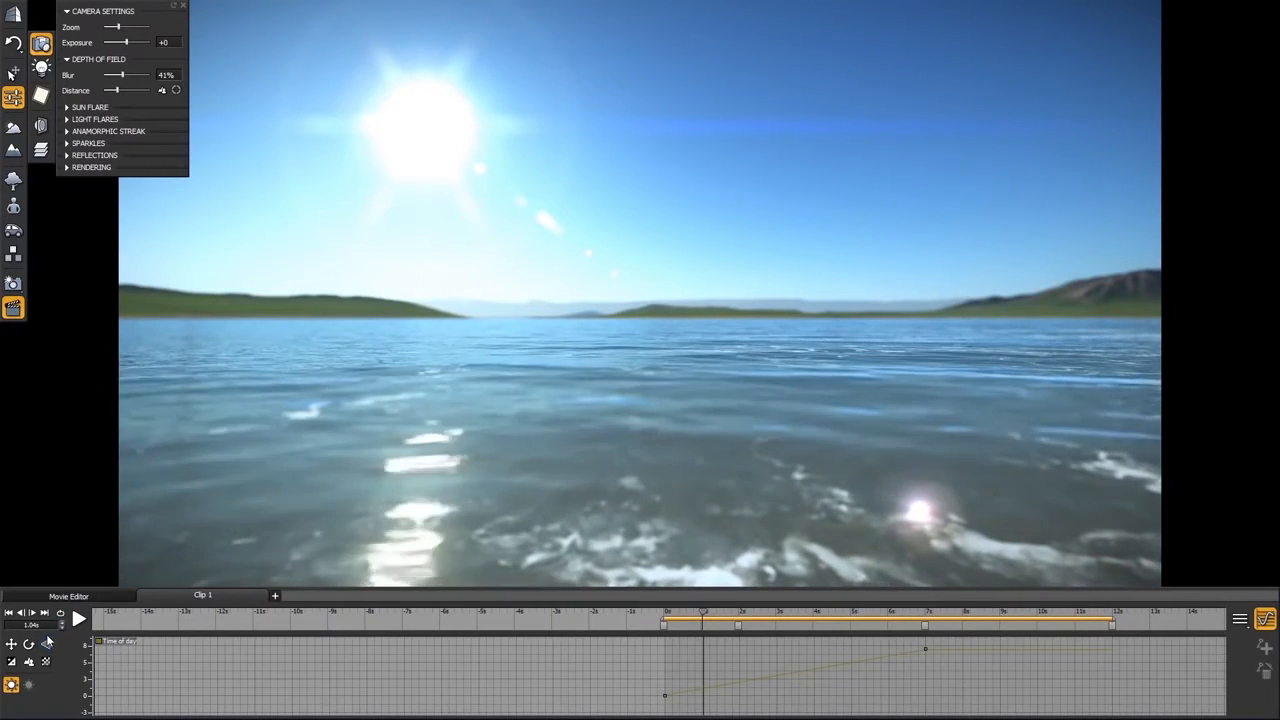
Jump to the 3-second mark by entering the time and scrub back to the clip's start.
click(43, 627)
text(3)
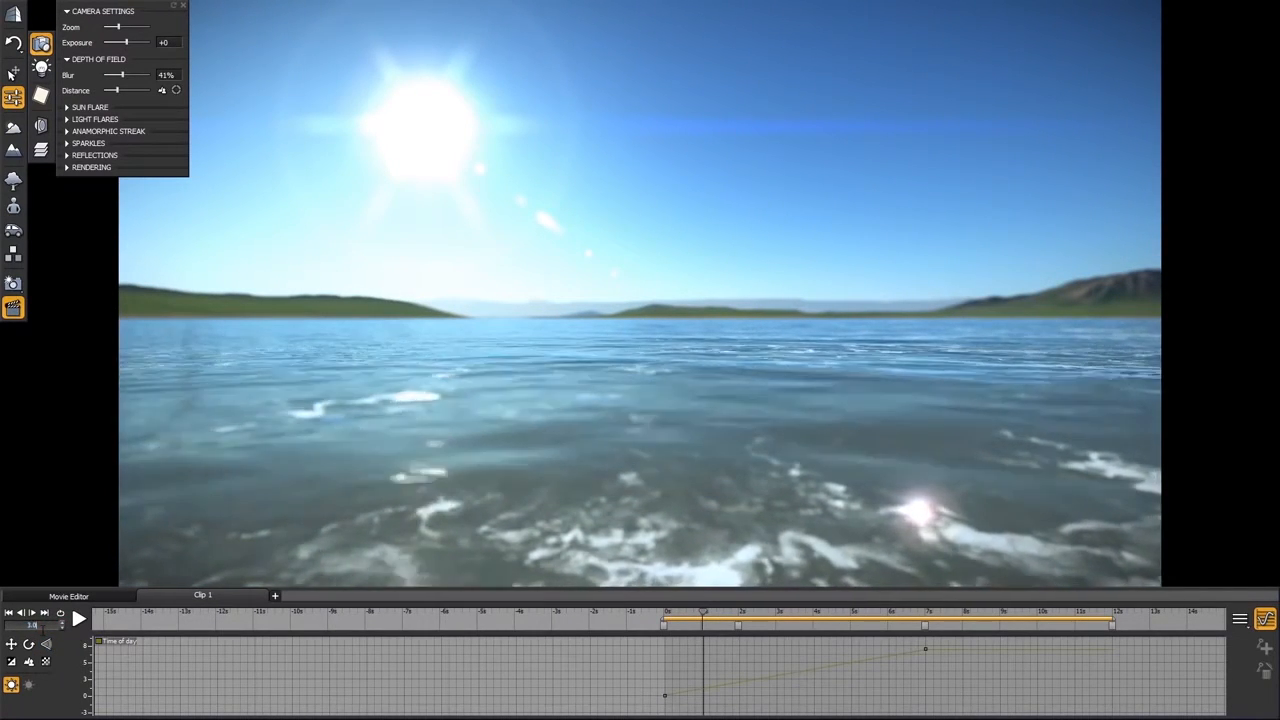
key(Return)
drag(775, 612, 640, 648)
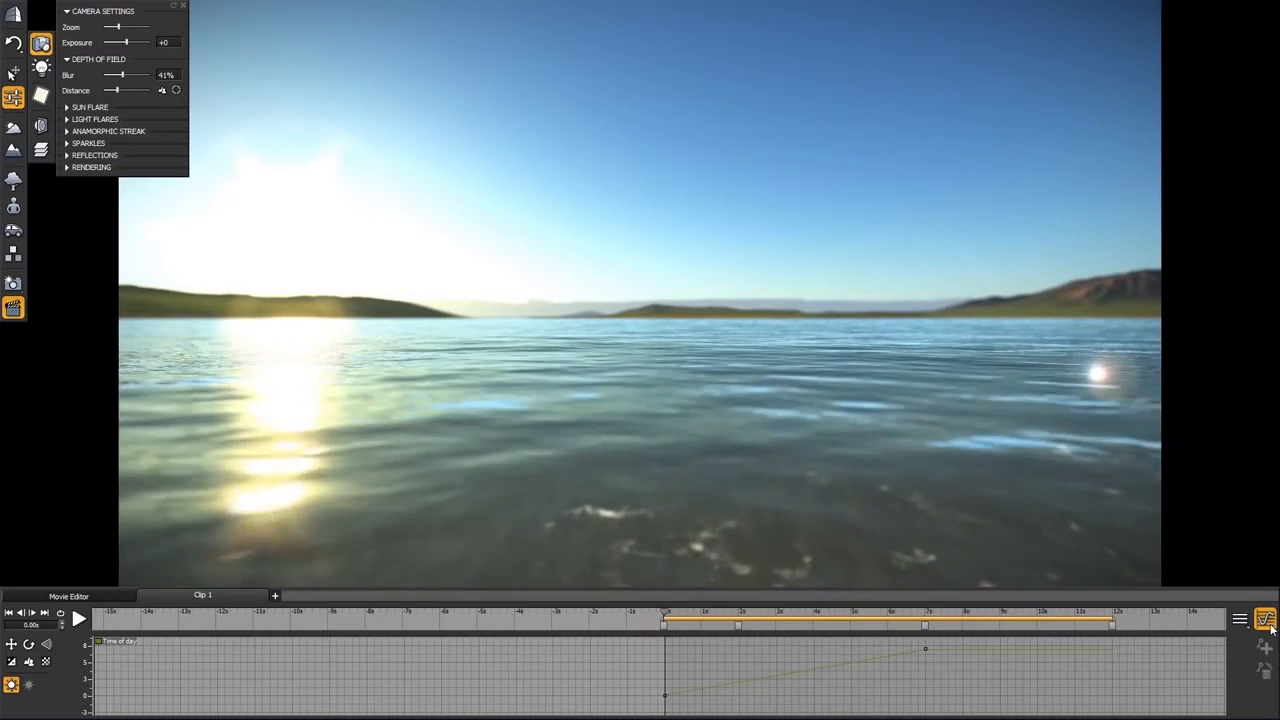
Export the clip to the desktop as a 1080p HD, 30 fps movie named oceanview in standard quality.
click(1240, 620)
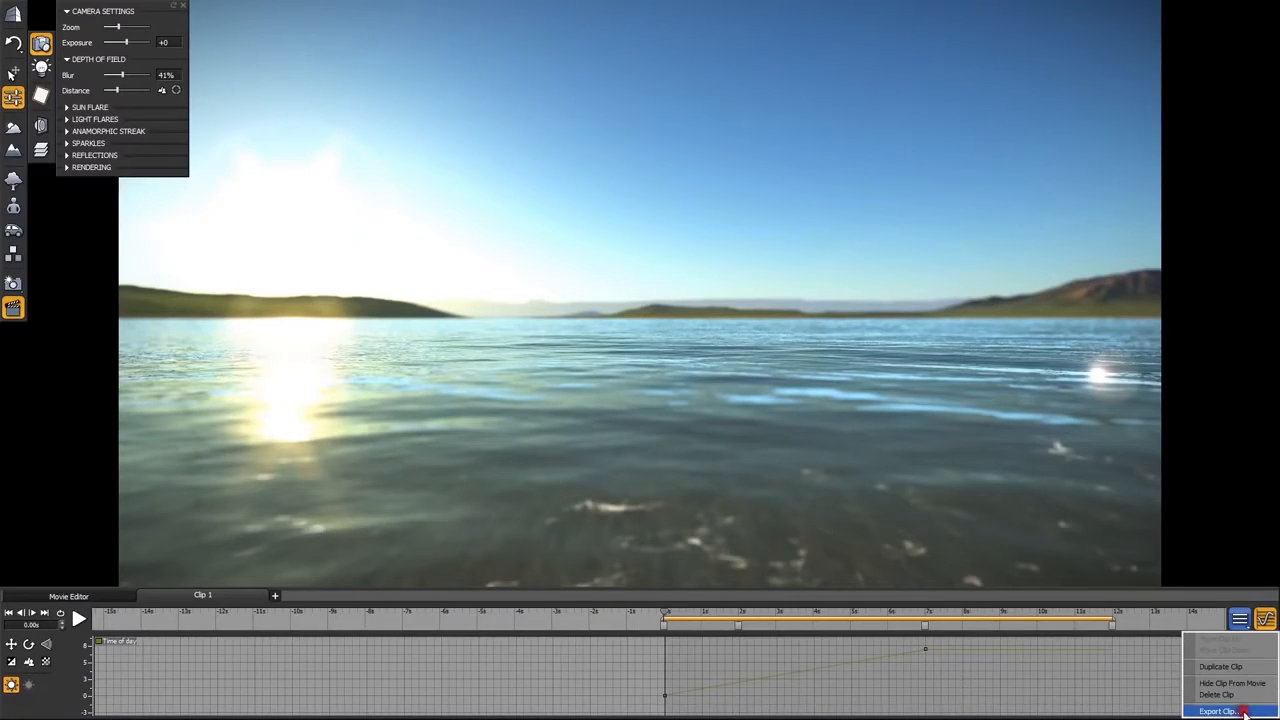
click(1218, 711)
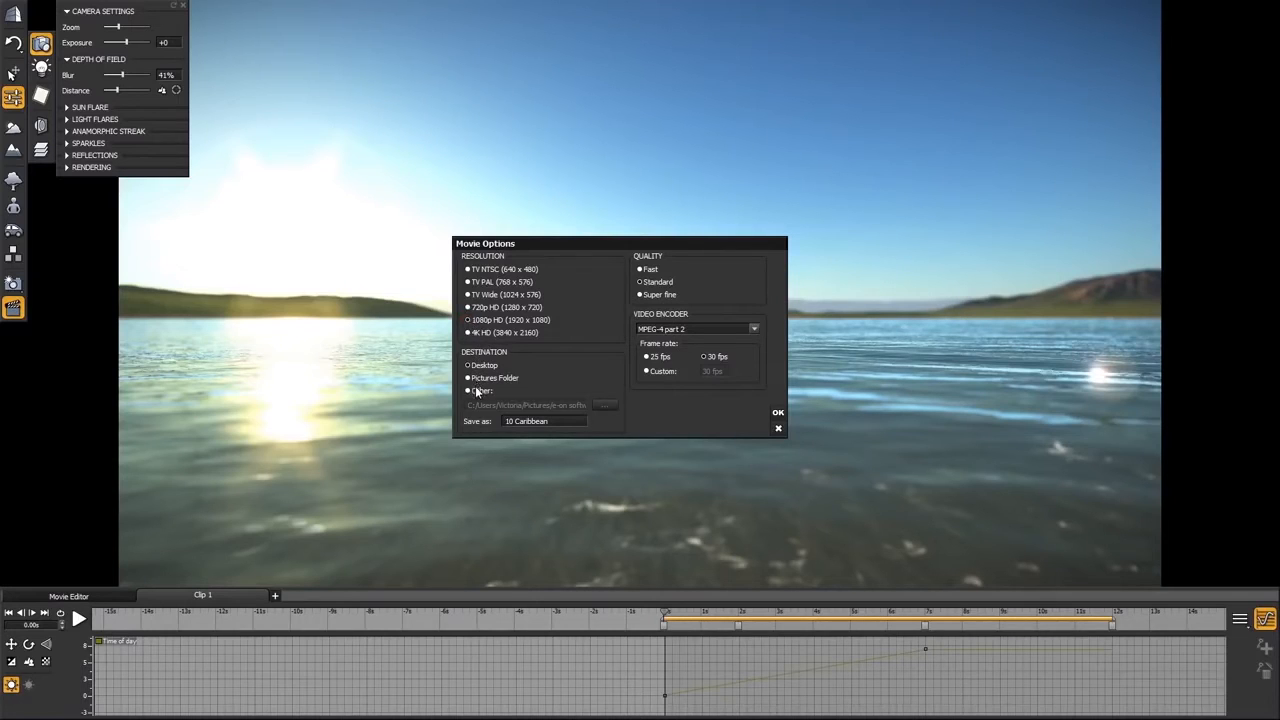
click(547, 421)
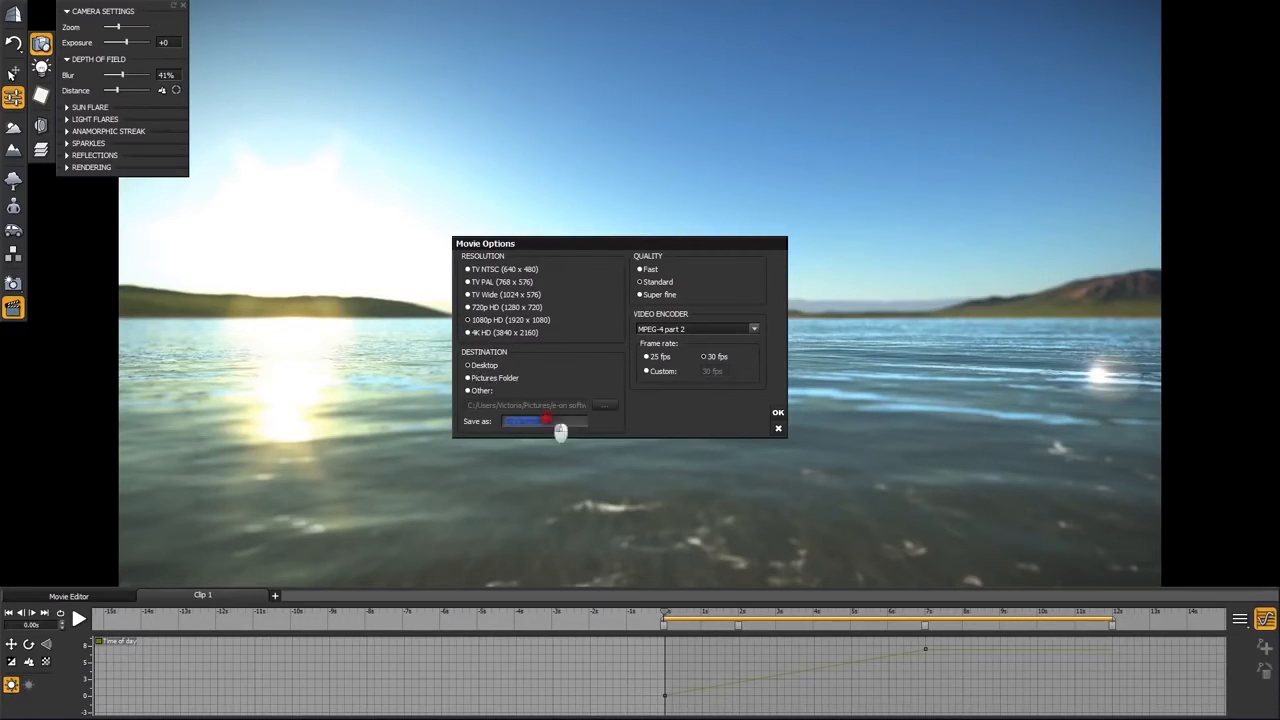
text(oceanview)
click(779, 412)
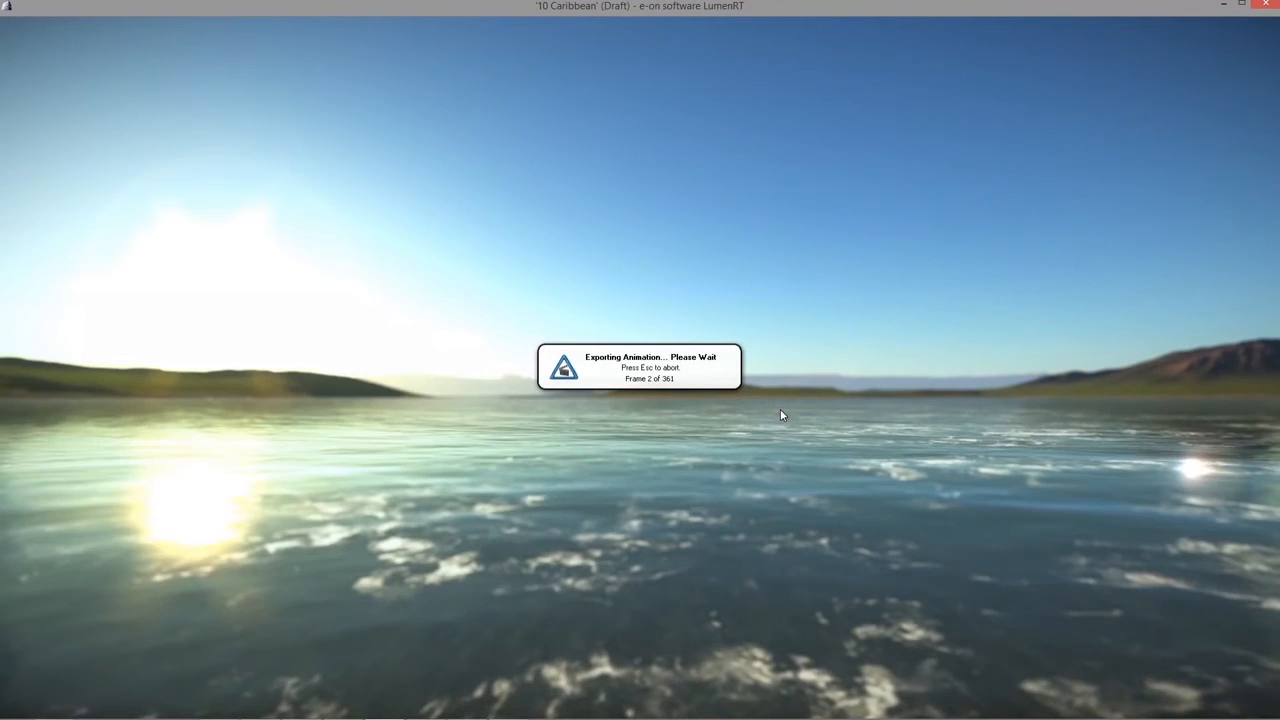